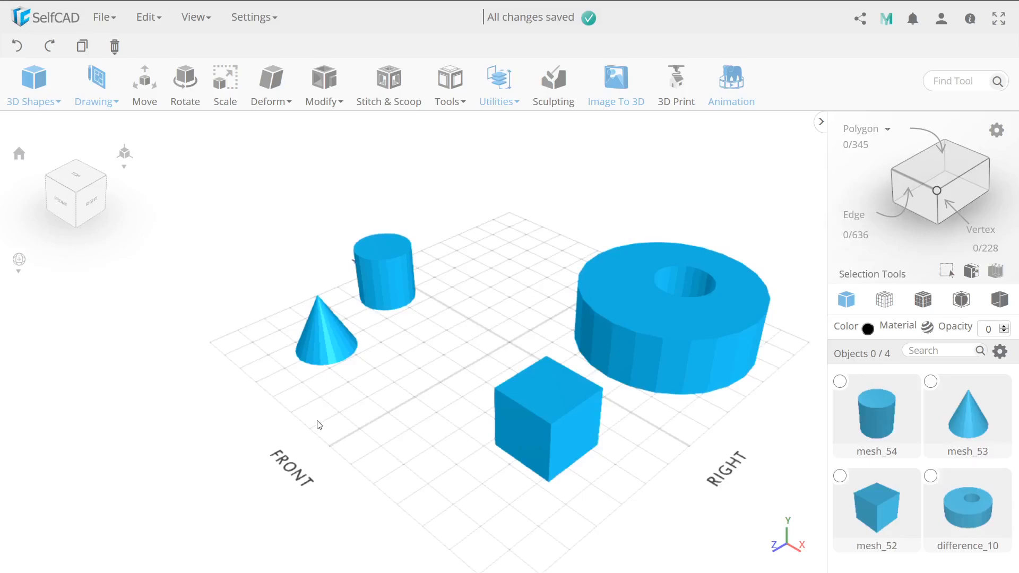
# Turn on the Back/Front and Left/Right planes in the workspace settings and examine them around the objects.
pyautogui.moveTo(336, 408); pyautogui.dragTo(437, 409, button='right')
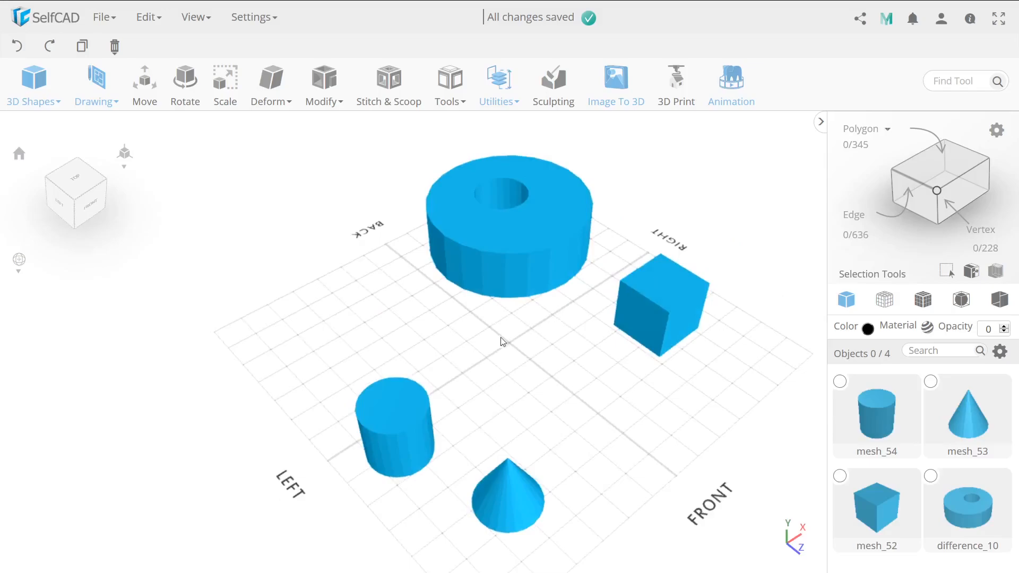
pyautogui.moveTo(500, 352); pyautogui.dragTo(435, 293, button='right')
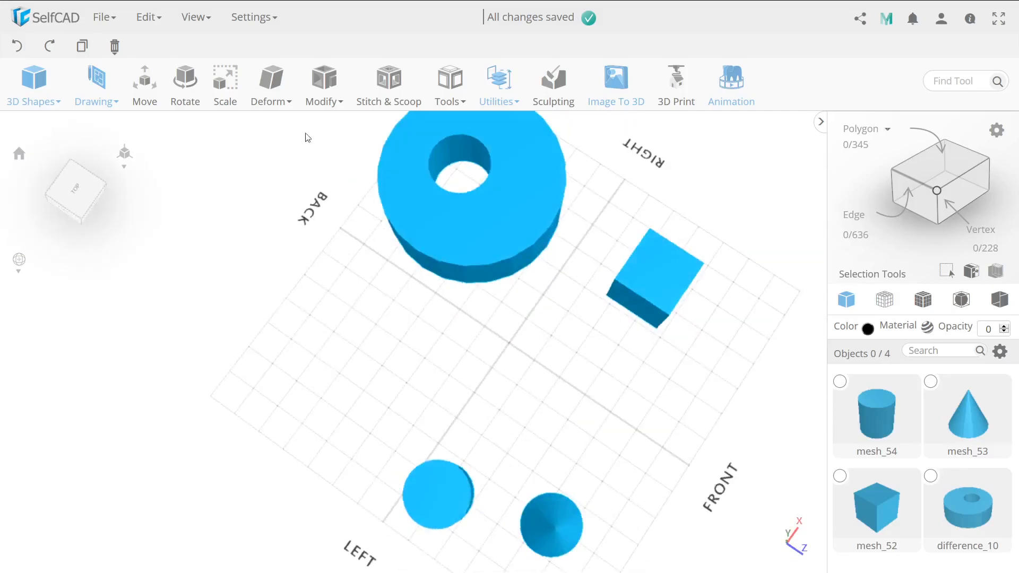
pyautogui.click(254, 20)
pyautogui.click(260, 66)
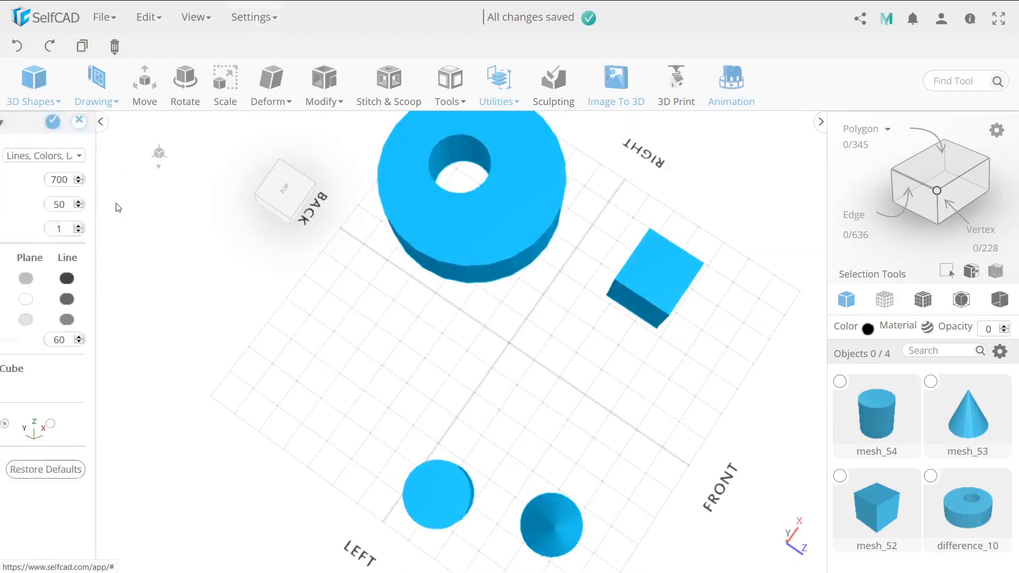
pyautogui.click(19, 277)
pyautogui.click(20, 319)
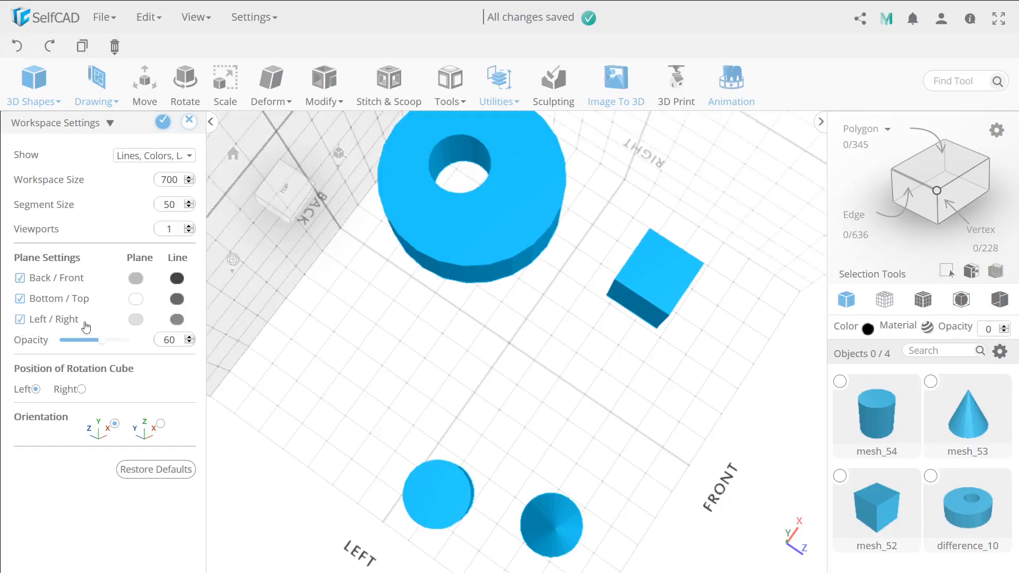
pyautogui.moveTo(414, 302); pyautogui.dragTo(454, 337, button='right')
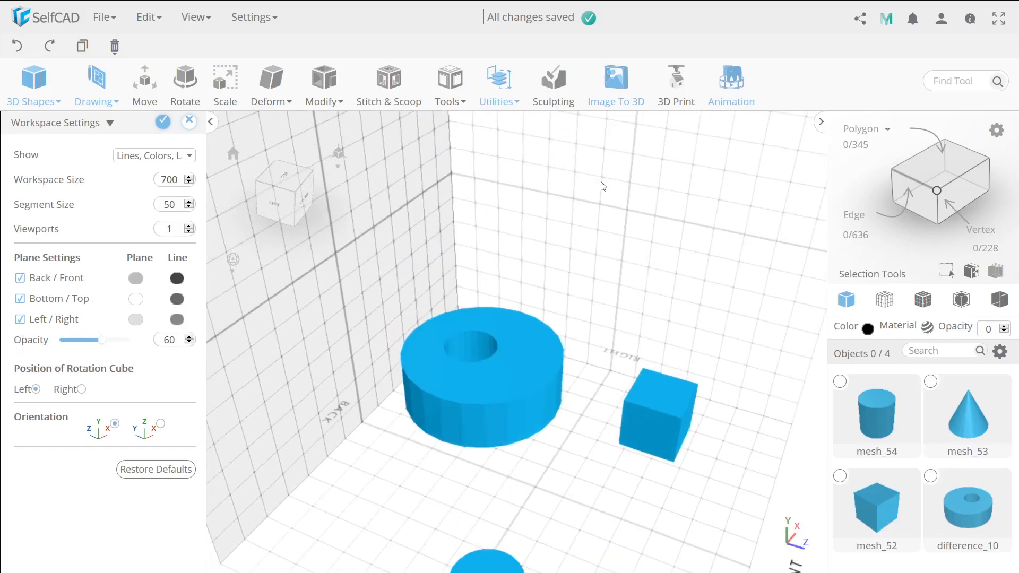
pyautogui.moveTo(343, 278); pyautogui.dragTo(614, 313, button='right')
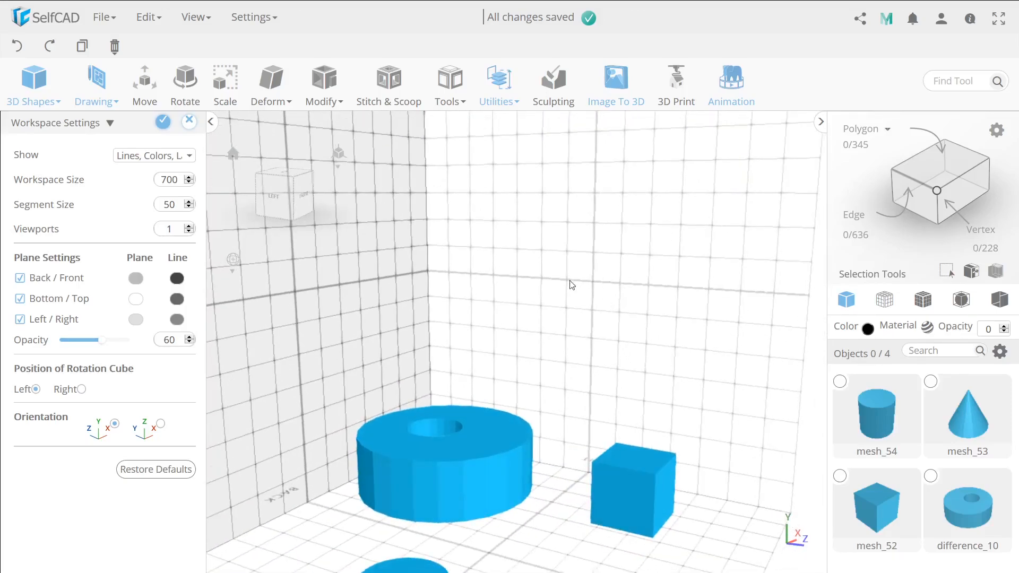
# Hide the Back/Front and Left/Right planes and set the number of viewports to 4.
pyautogui.click(24, 279)
pyautogui.click(20, 319)
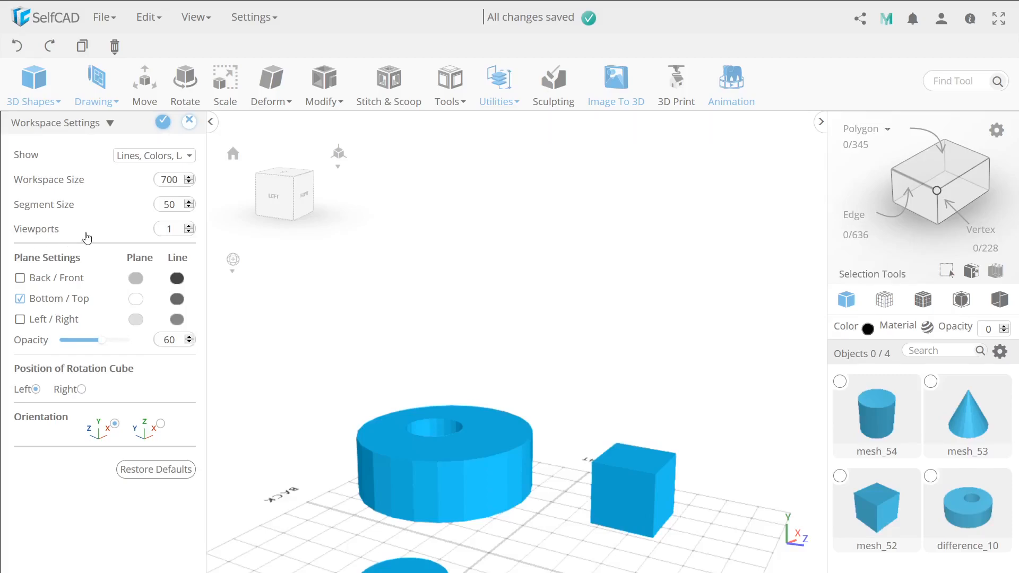
pyautogui.click(189, 227)
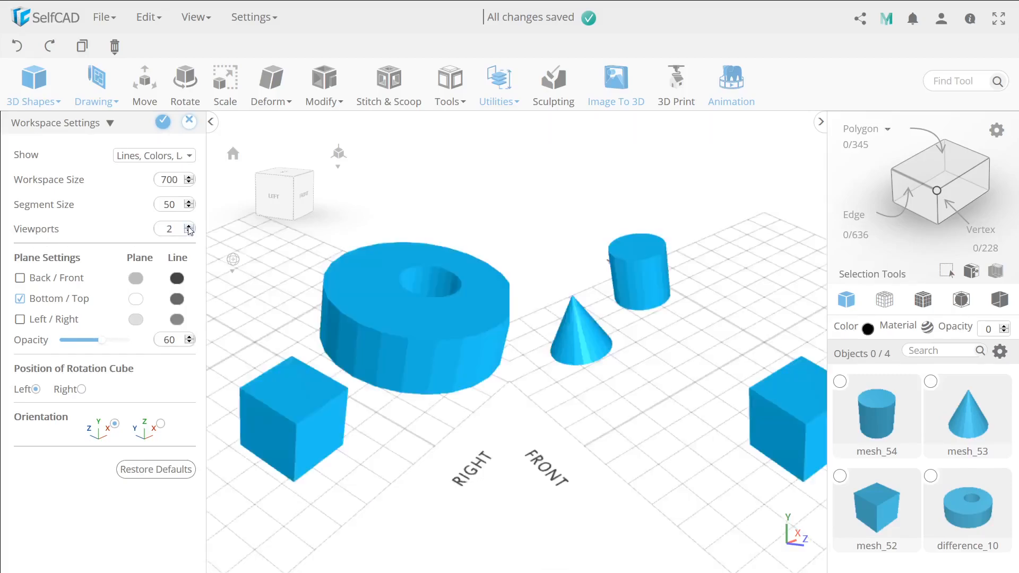
pyautogui.click(188, 228)
pyautogui.click(188, 227)
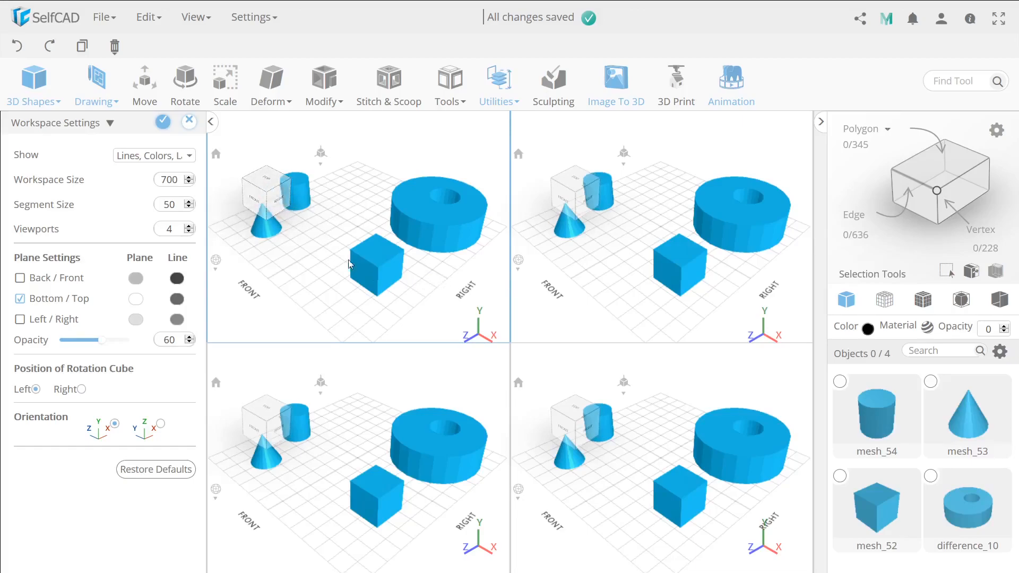
# Set the first viewport to an orthographic top view and the second viewport to an orthographic front view.
pyautogui.moveTo(386, 237); pyautogui.dragTo(406, 259)
pyautogui.click(258, 182)
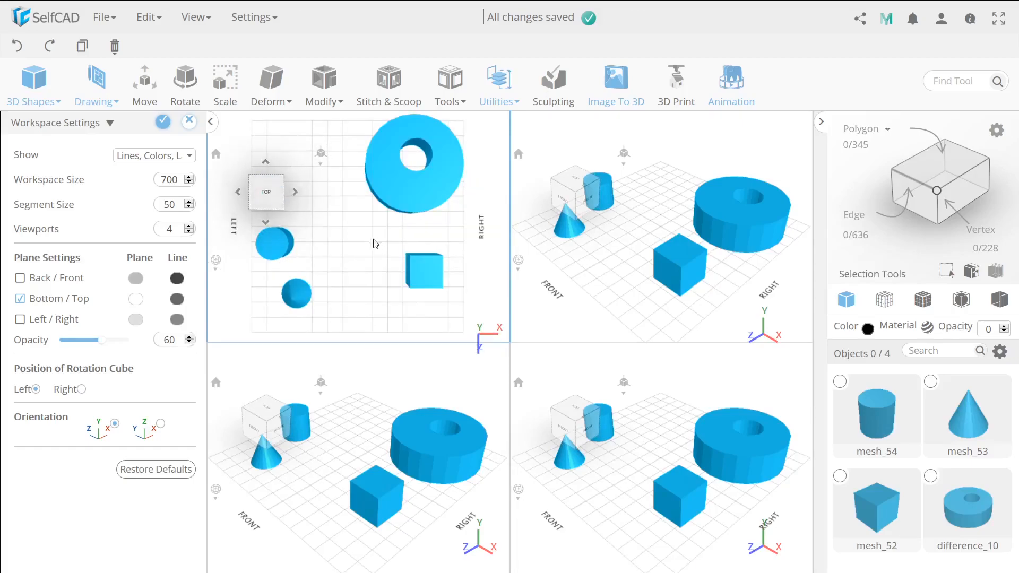
pyautogui.moveTo(324, 157)
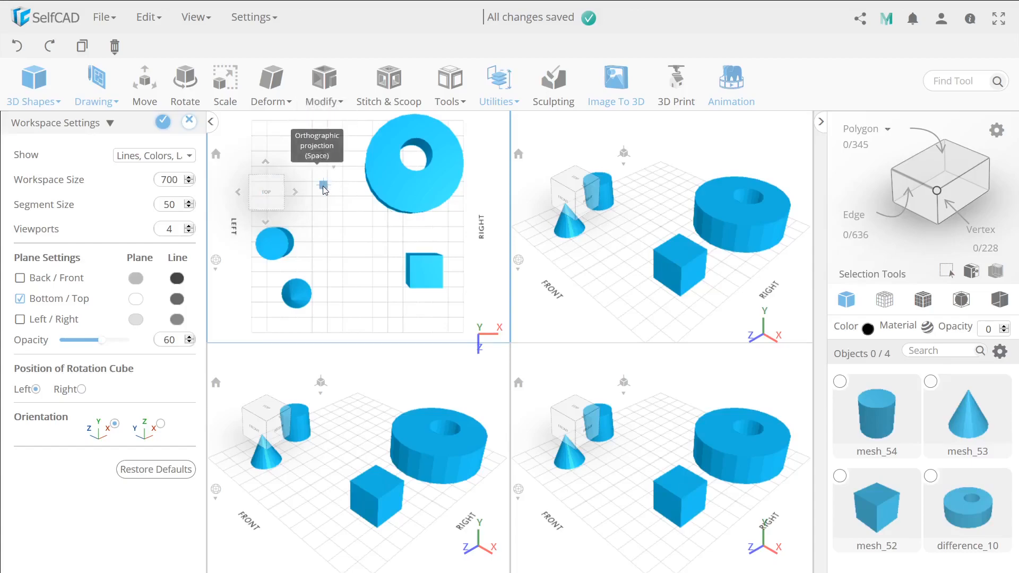
pyautogui.click(324, 186)
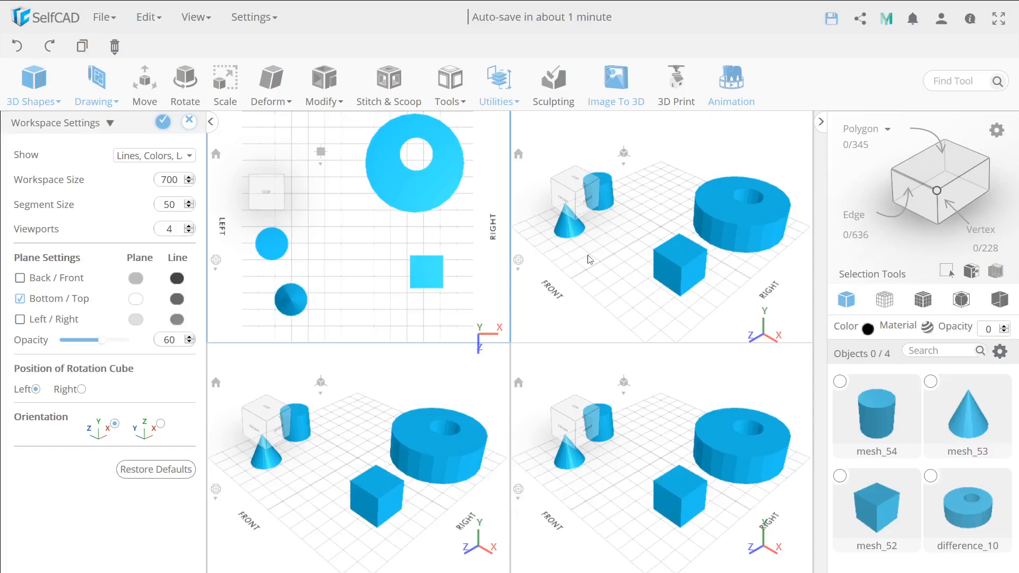
pyautogui.moveTo(611, 265); pyautogui.dragTo(663, 261)
pyautogui.click(577, 206)
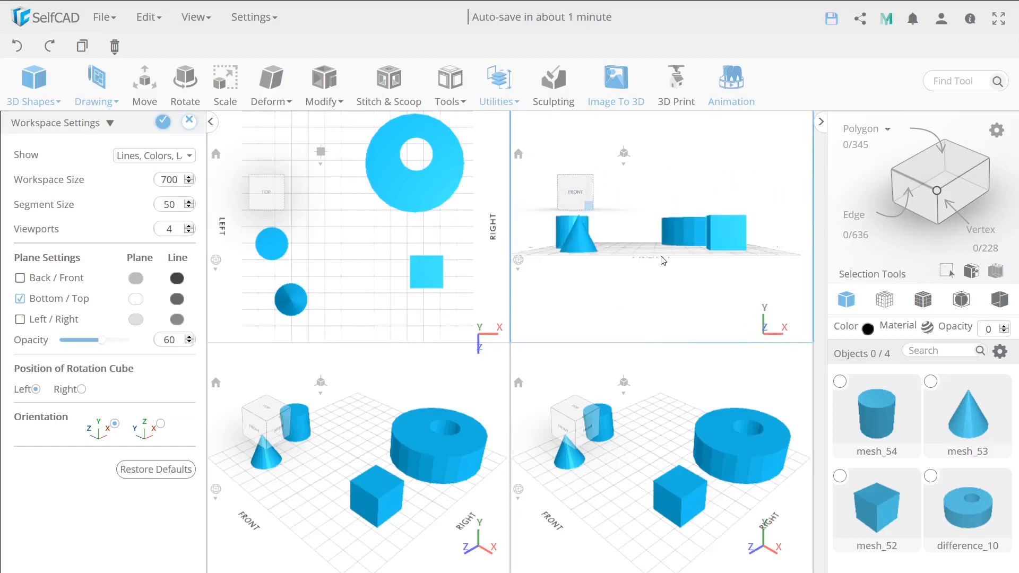
pyautogui.click(624, 153)
# Collapse the settings panel and resize the viewports so the lower row is taller and the first column wider.
pyautogui.moveTo(367, 449); pyautogui.dragTo(377, 455)
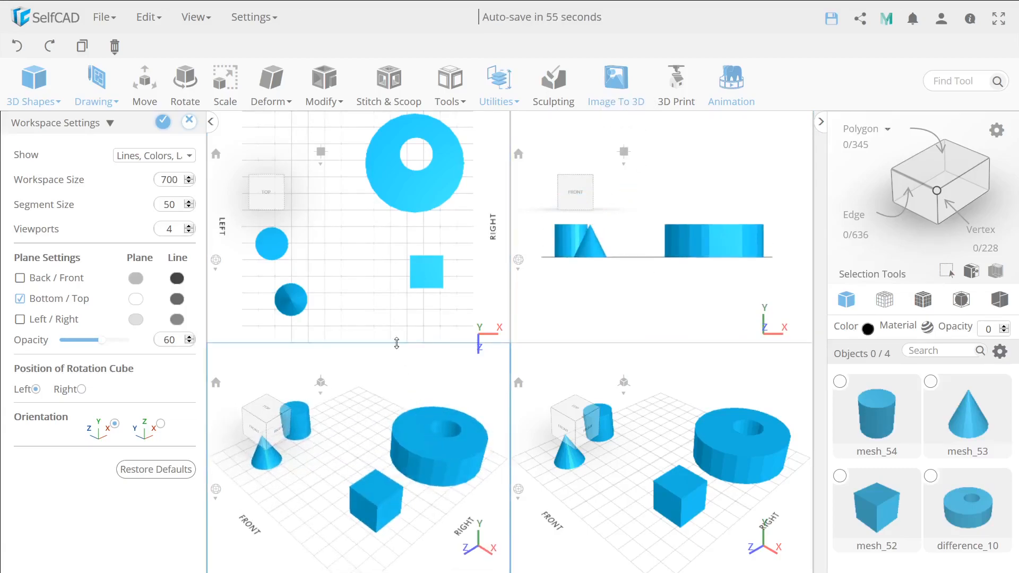
pyautogui.moveTo(397, 343); pyautogui.dragTo(397, 293)
pyautogui.click(211, 122)
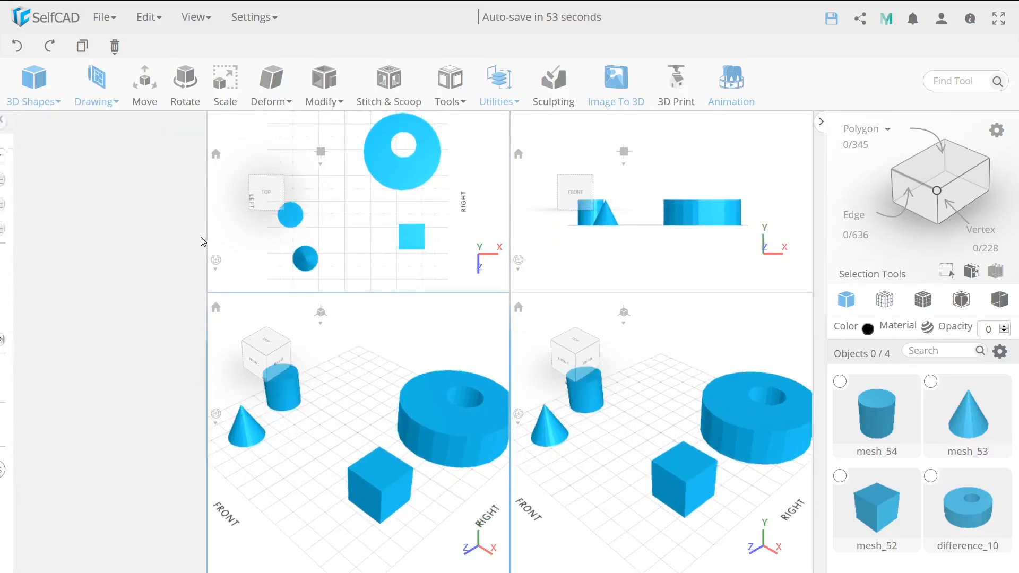
pyautogui.moveTo(207, 238); pyautogui.dragTo(51, 245)
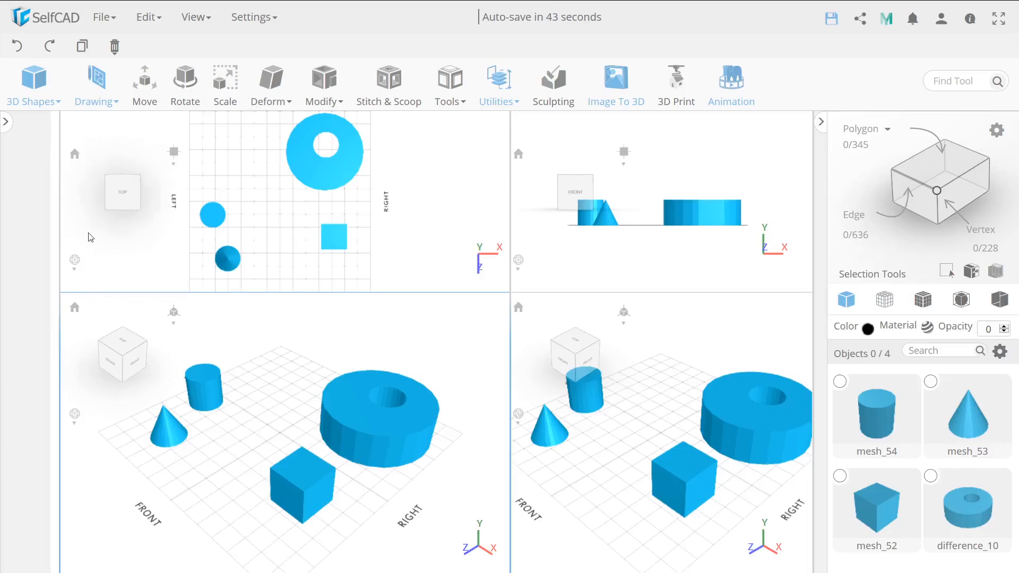
# Restore the default workspace settings and apply them.
pyautogui.click(5, 122)
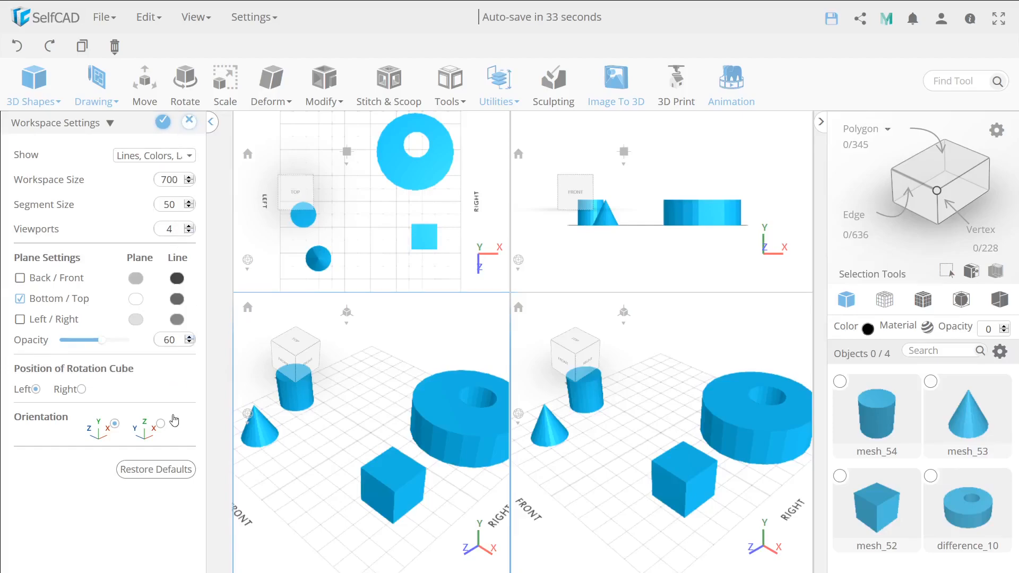
pyautogui.click(159, 470)
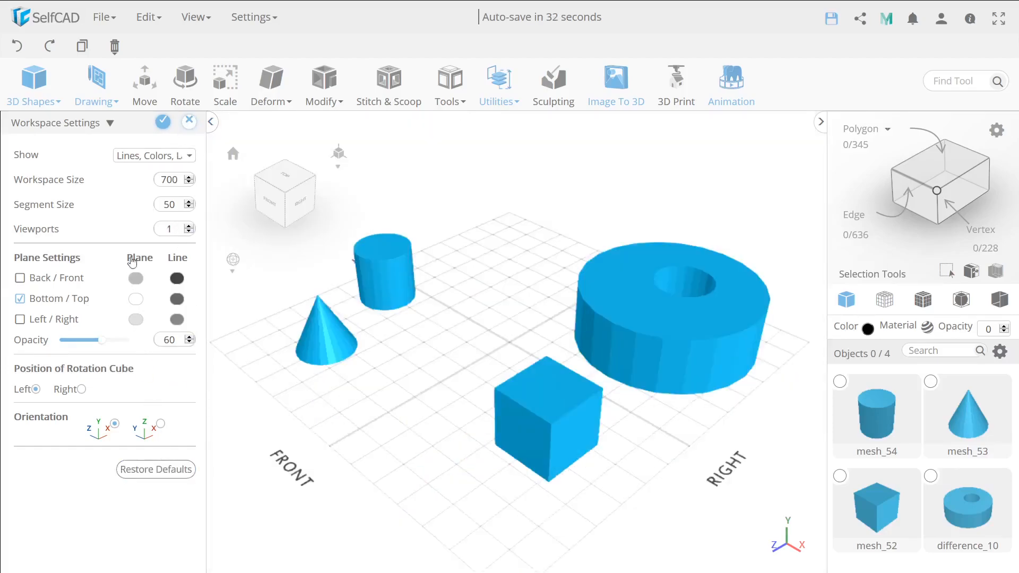
pyautogui.click(163, 123)
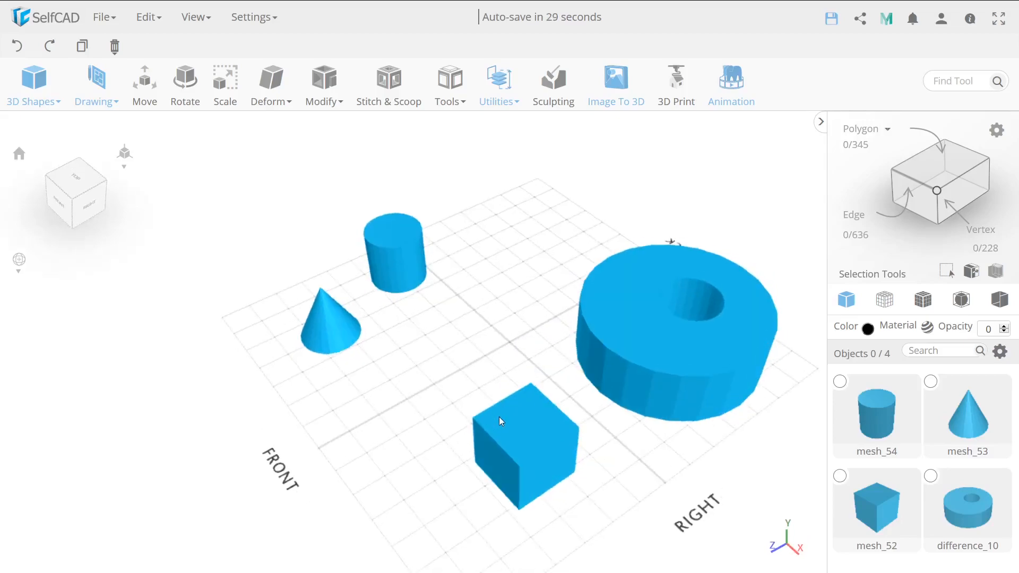
# Set the undo-redo maximum history log to 120 in the preferences.
pyautogui.click(254, 18)
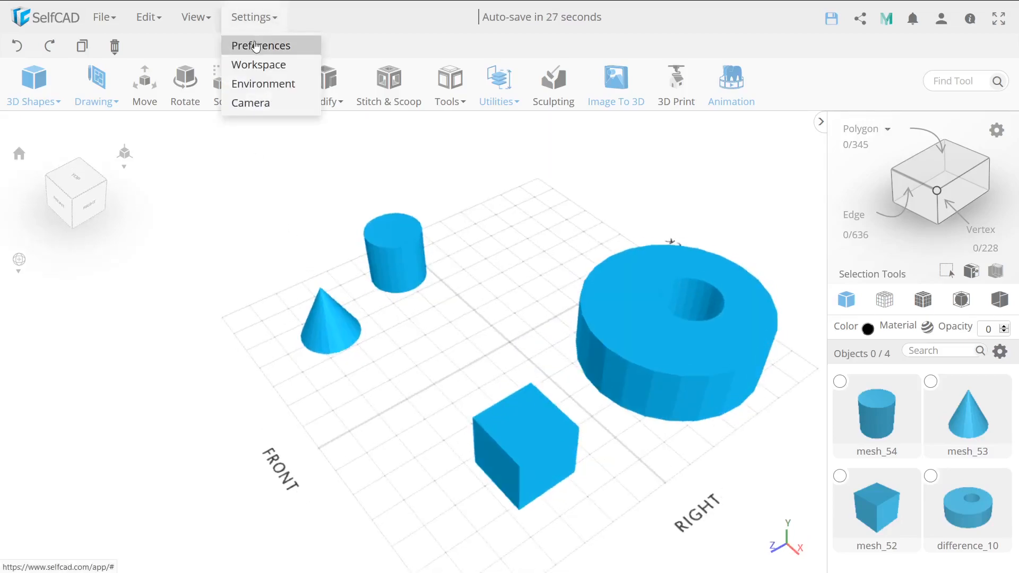
pyautogui.click(258, 55)
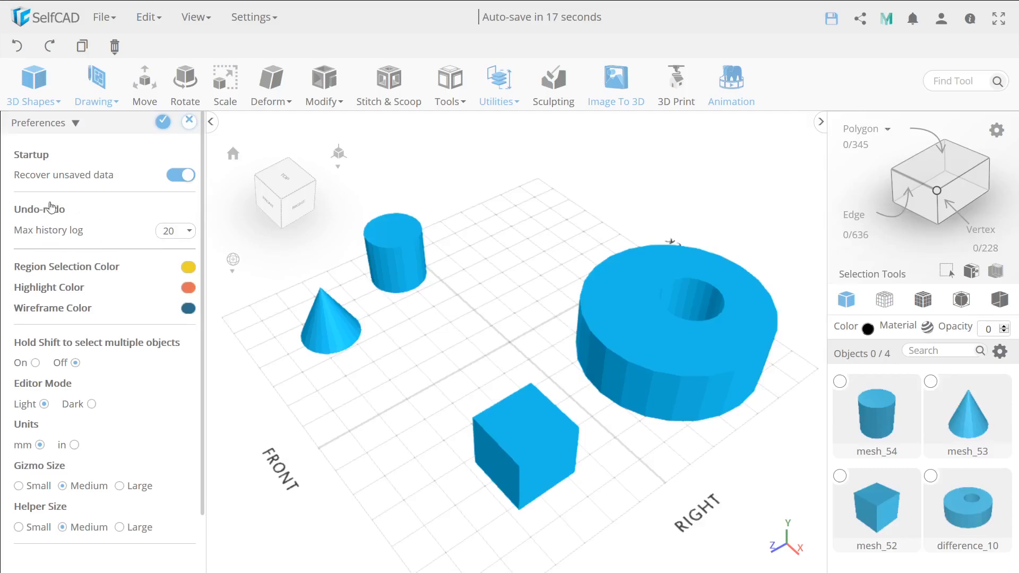
pyautogui.click(187, 232)
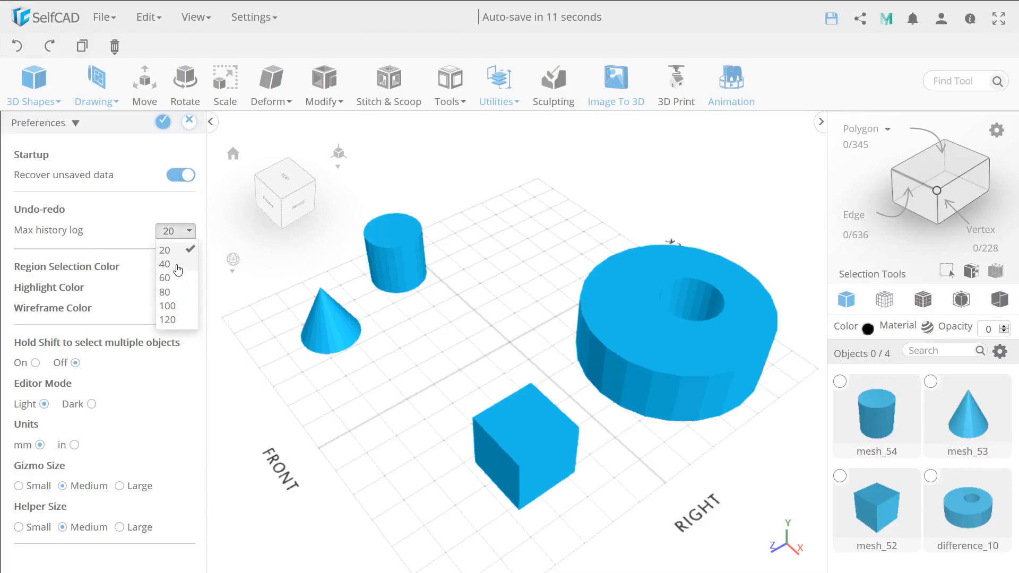
pyautogui.click(176, 321)
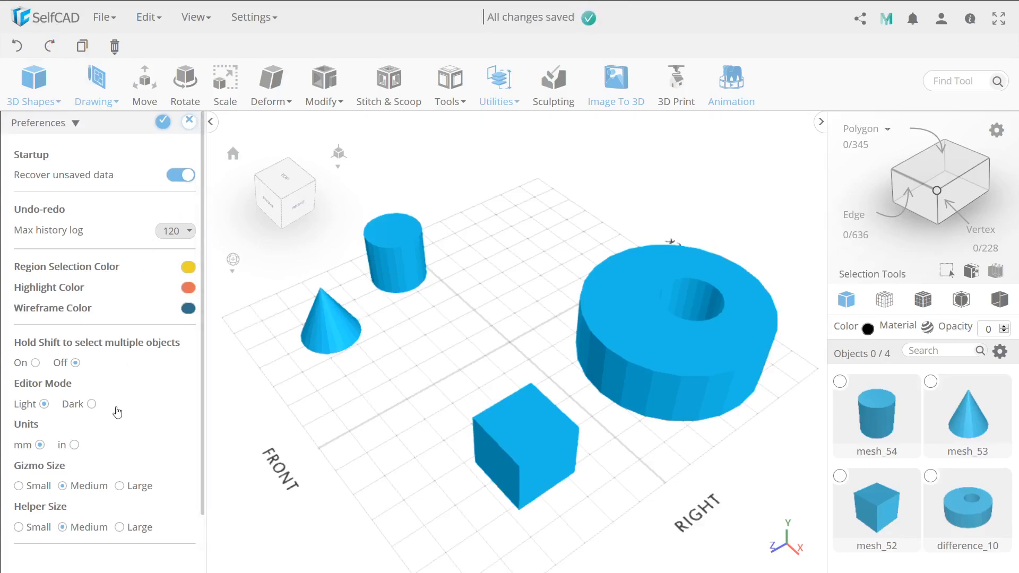
# Select the ring-shaped object, display its Move gizmo, and switch to the Rotate gizmo.
pyautogui.scroll(-1, 104, 451)
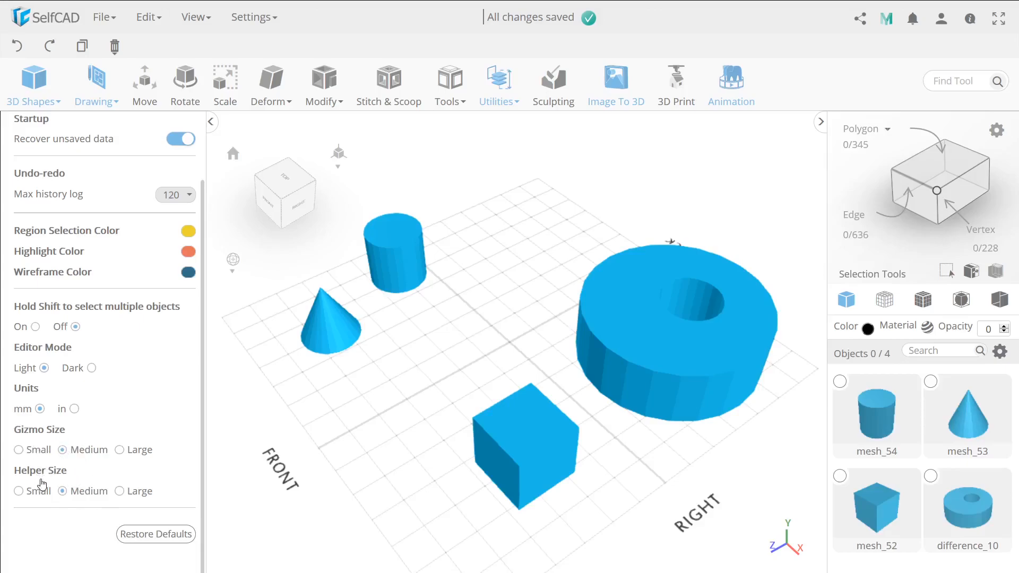
pyautogui.click(613, 318)
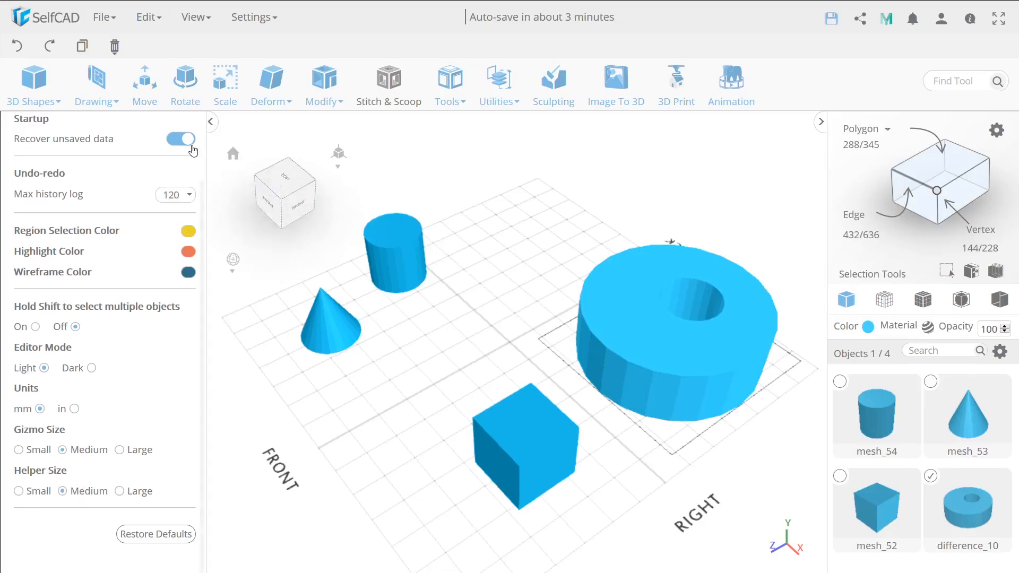
pyautogui.click(143, 85)
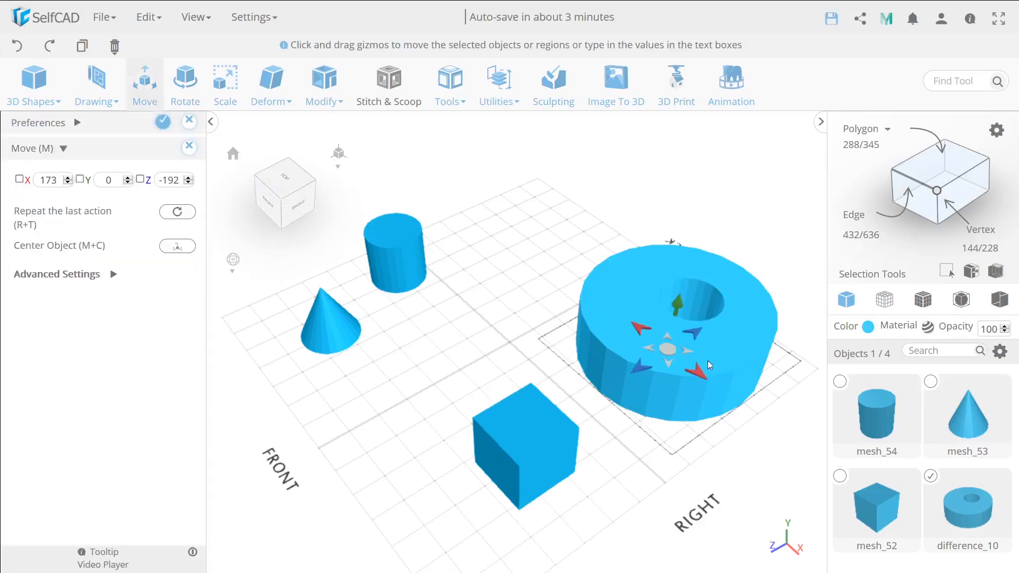
pyautogui.click(180, 87)
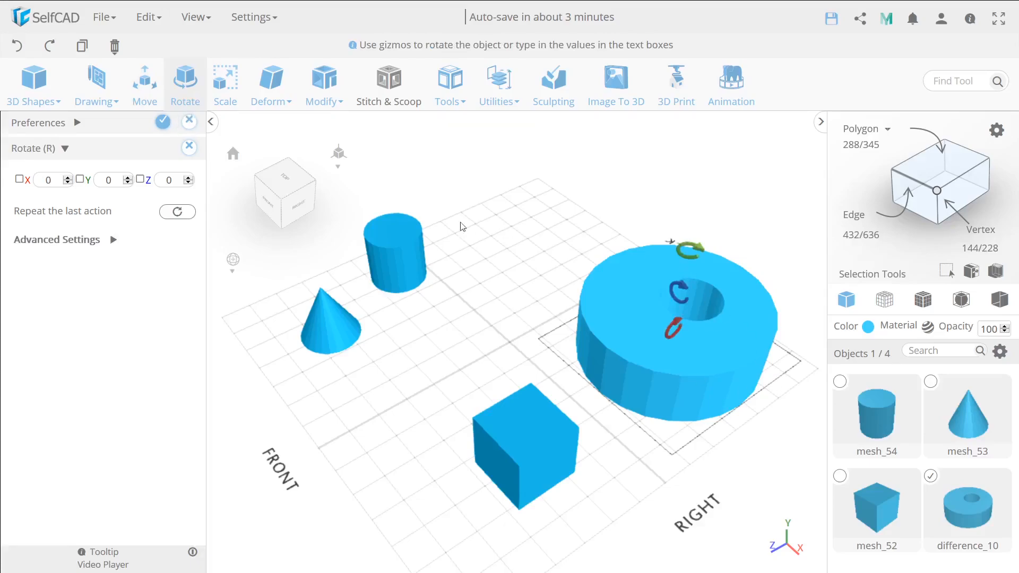
# Try the Large, Small and Medium gizmo sizes in the preferences, ending on Large, with the ring's Rotate gizmo displayed.
pyautogui.click(78, 124)
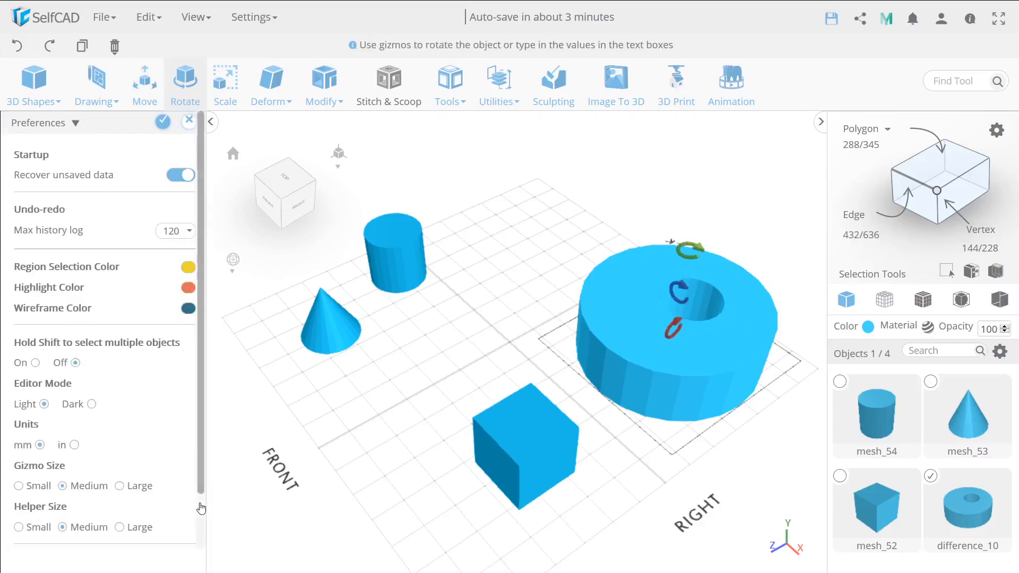
pyautogui.click(120, 486)
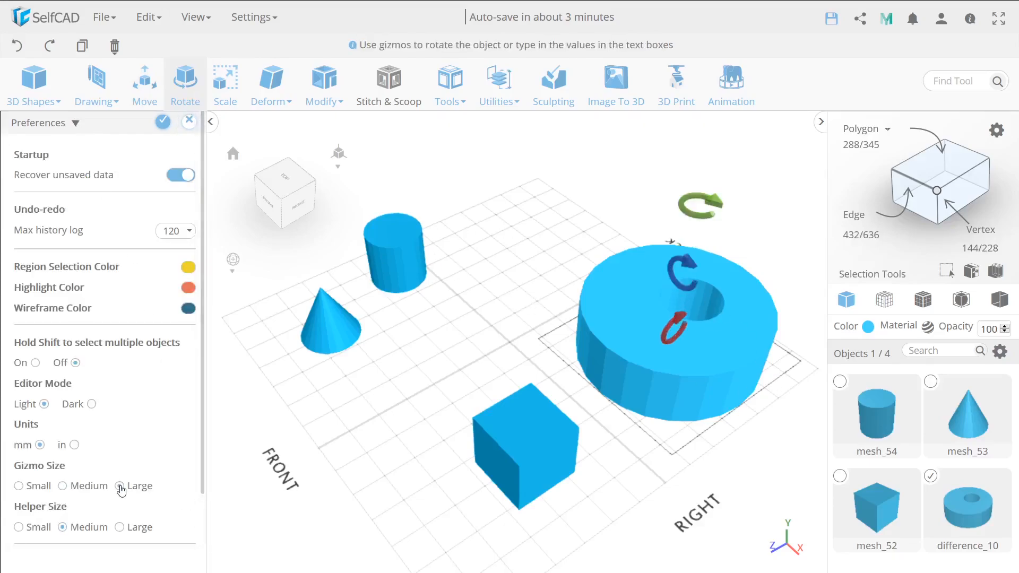
pyautogui.click(19, 487)
pyautogui.click(63, 487)
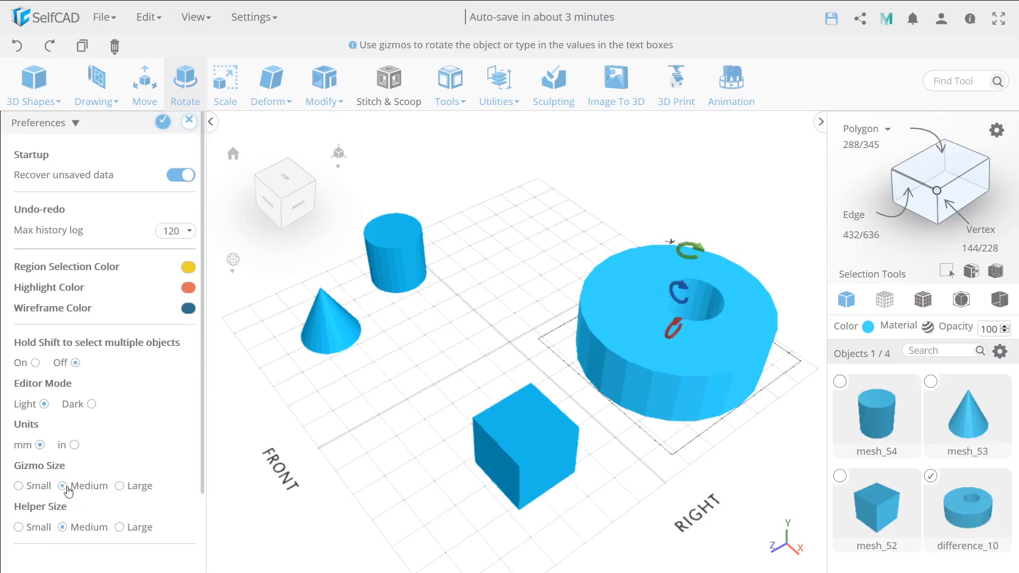
pyautogui.click(120, 487)
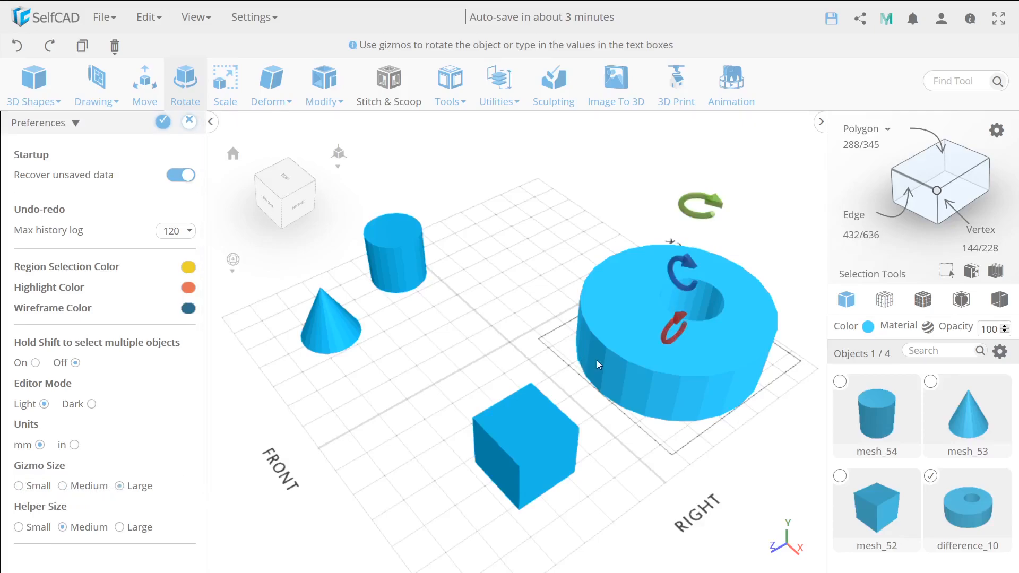
pyautogui.moveTo(597, 360); pyautogui.dragTo(492, 384, button='right')
# Set the gizmo size to Small and view the ring's Rotate gizmo from another angle.
pyautogui.click(19, 486)
pyautogui.moveTo(403, 457); pyautogui.dragTo(427, 438)
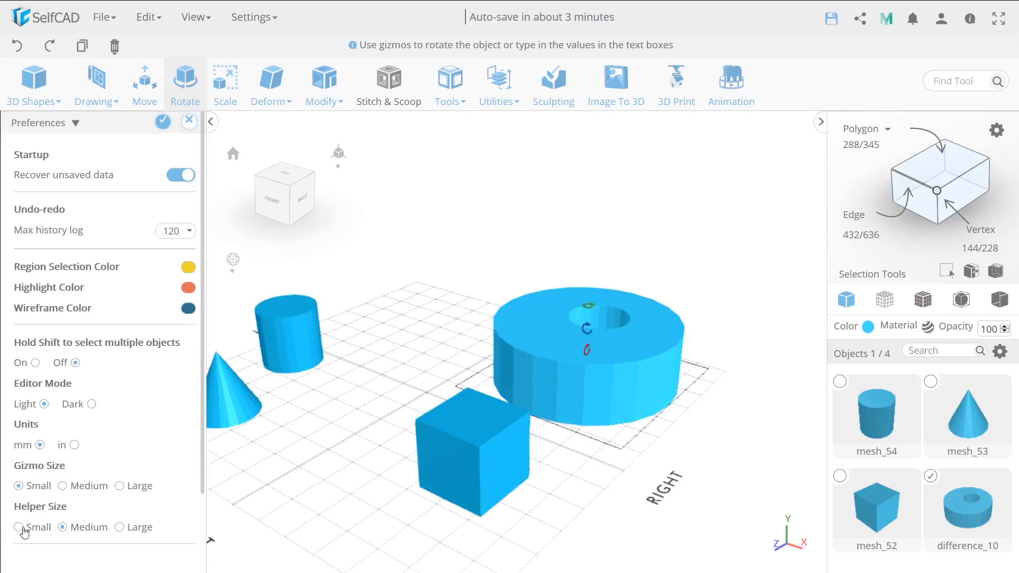
pyautogui.moveTo(345, 402); pyautogui.dragTo(327, 412)
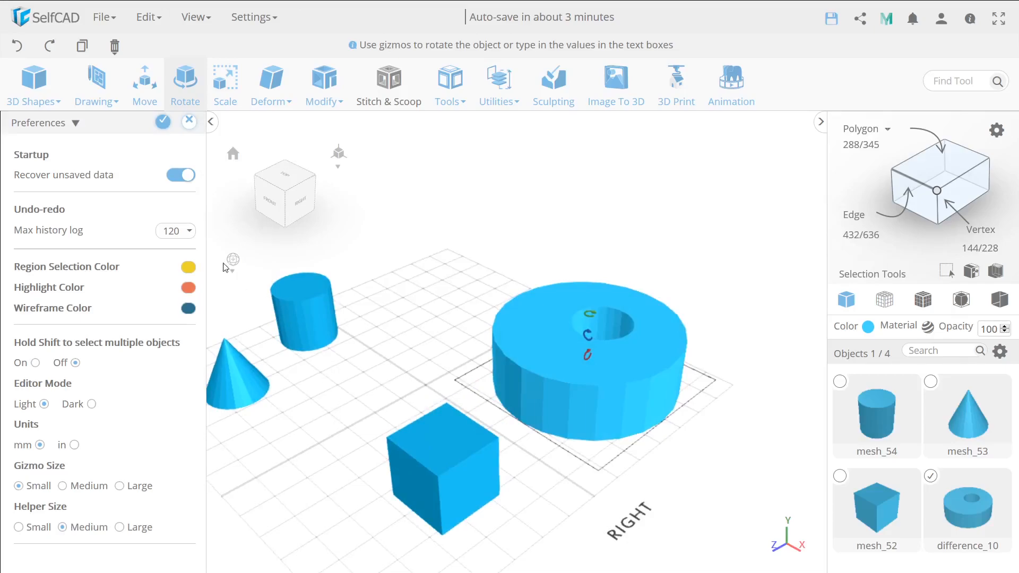
# Start a 3D line sketch on the Bottom / Top plane and check the drawing helper at different zoom levels.
pyautogui.click(95, 101)
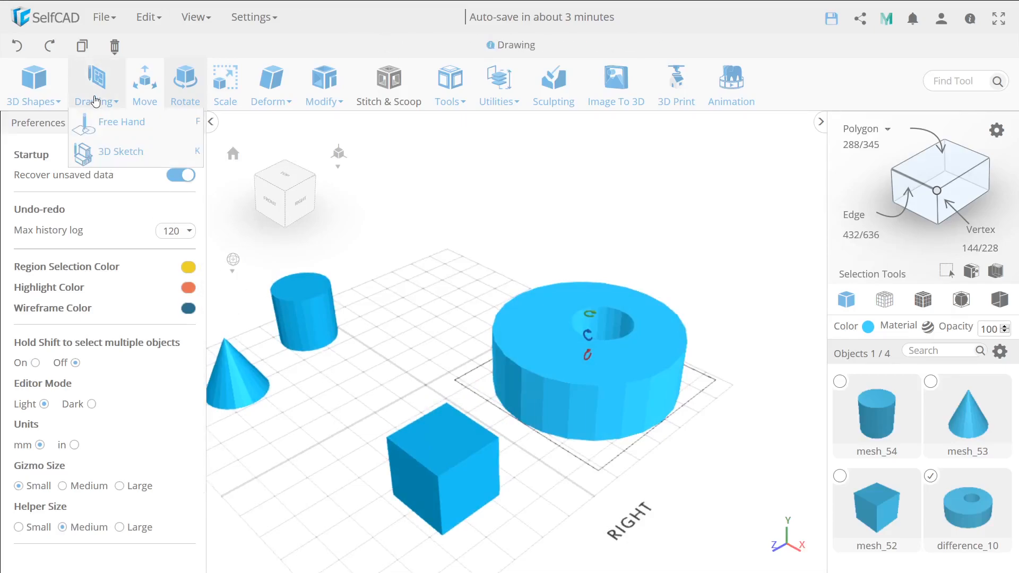
pyautogui.click(120, 151)
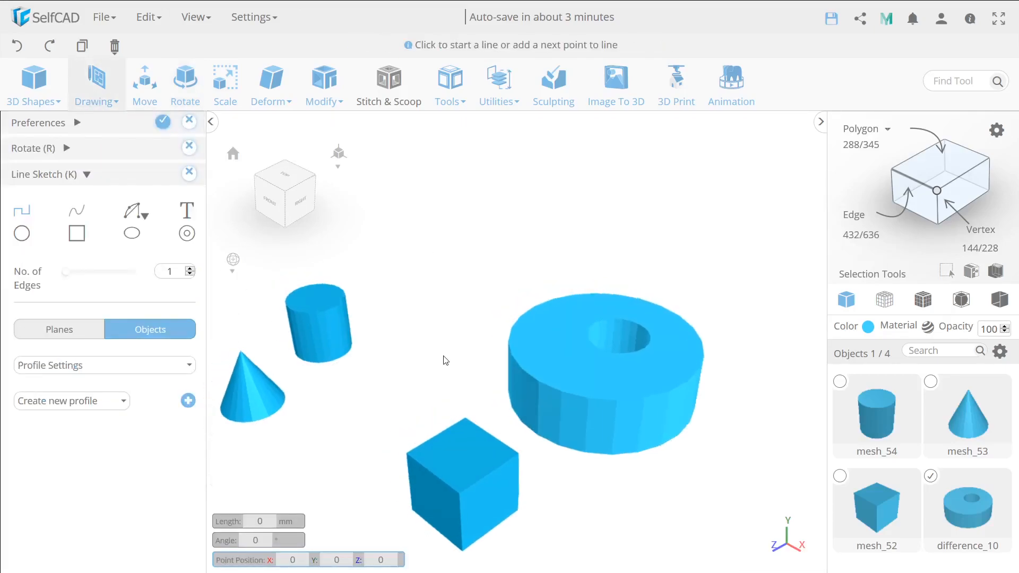
pyautogui.click(61, 330)
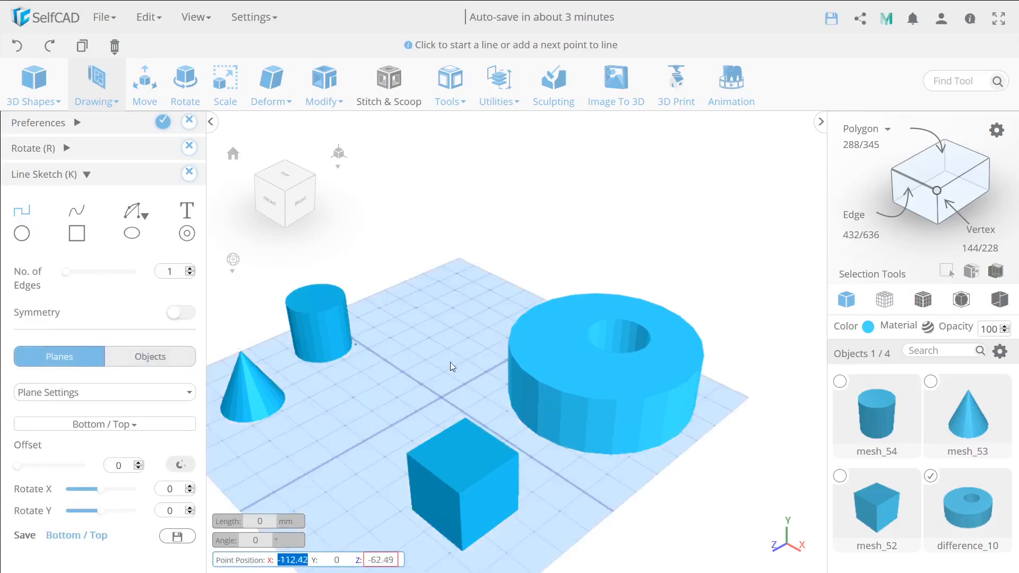
pyautogui.scroll(10, 433, 356)
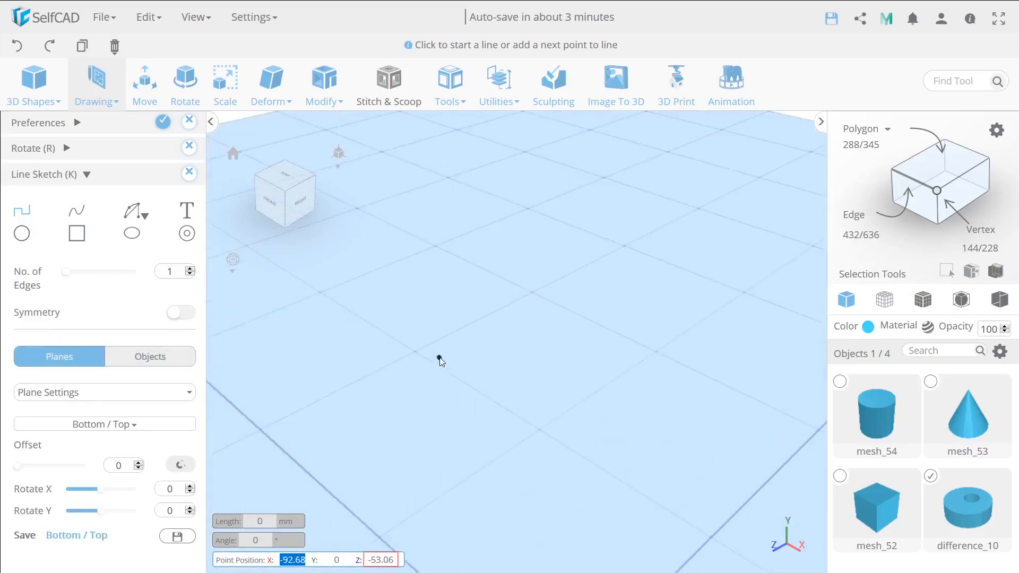
pyautogui.scroll(-5, 537, 392)
pyautogui.moveTo(495, 415); pyautogui.dragTo(422, 424, button='middle')
pyautogui.scroll(-6, 725, 384)
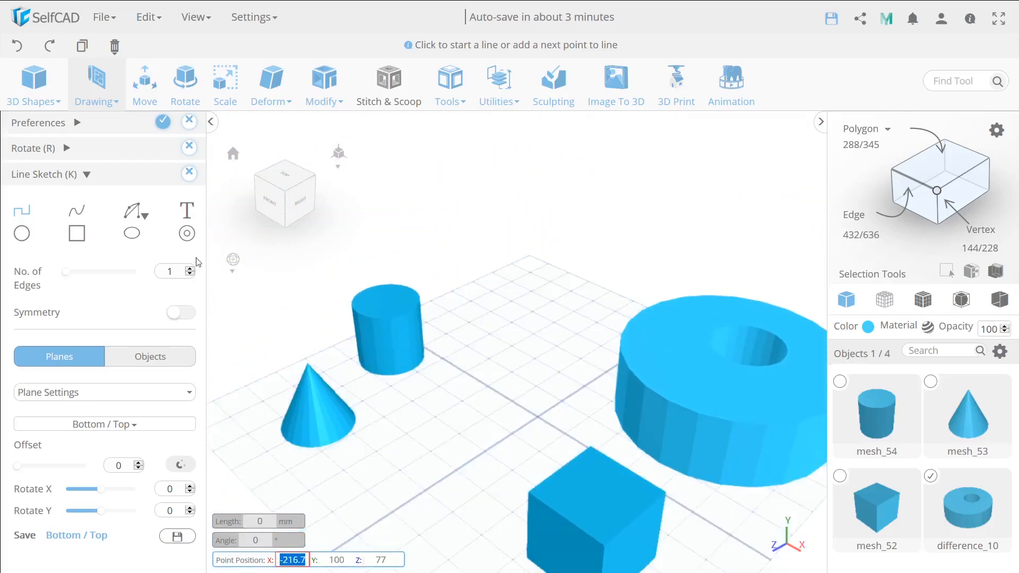
# Set the helper size to Large in the preferences and start a line on the plane to check its helpers.
pyautogui.click(75, 124)
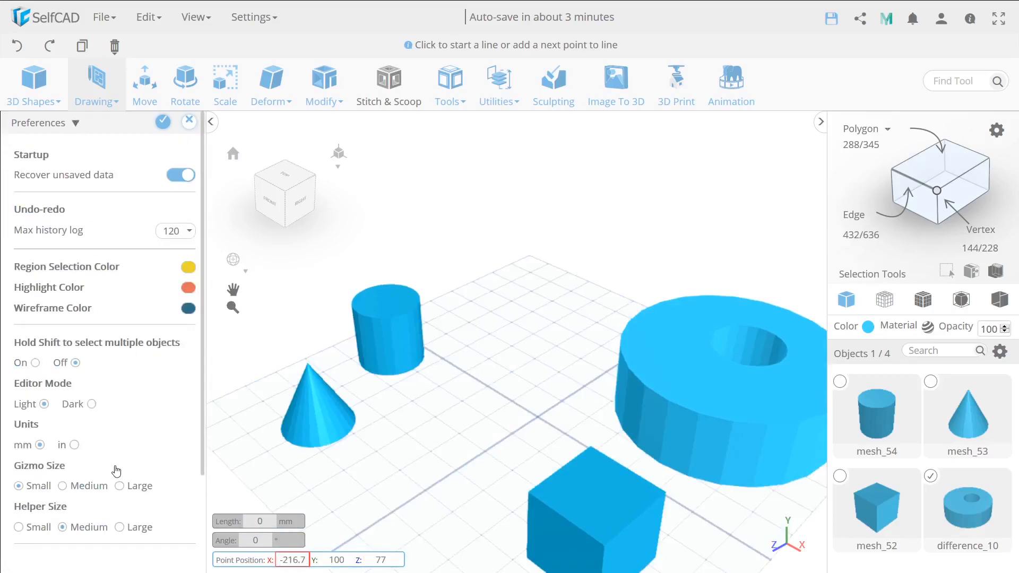
pyautogui.click(119, 527)
pyautogui.click(489, 380)
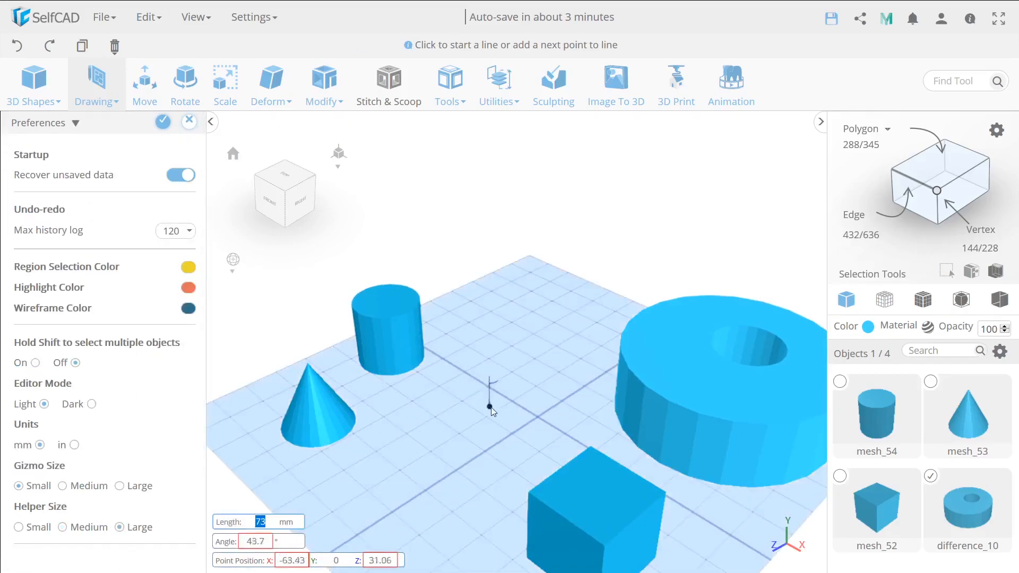
pyautogui.scroll(3, 489, 406)
pyautogui.scroll(4, 742, 368)
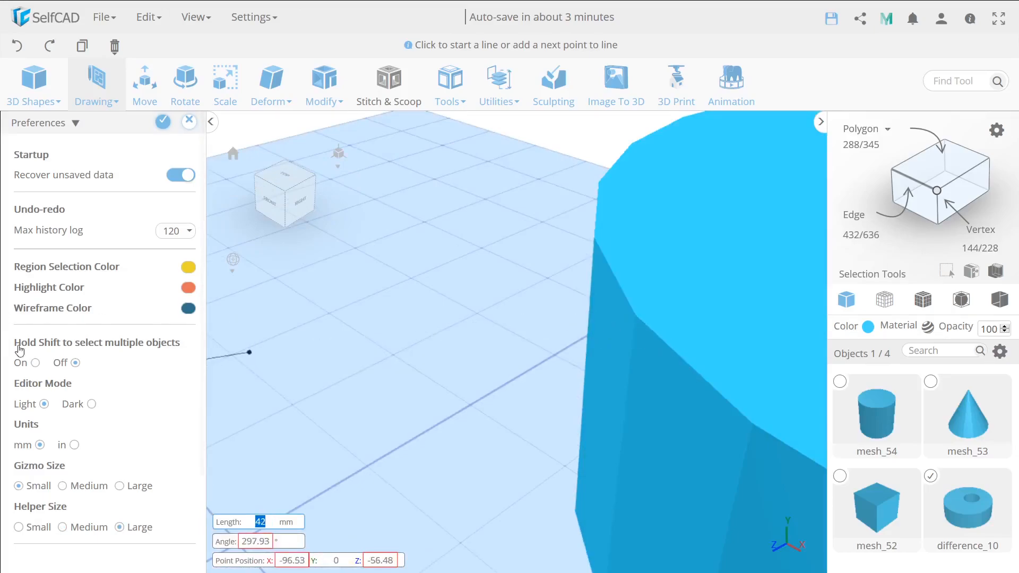
pyautogui.scroll(-1, 12, 347)
pyautogui.scroll(-4, 268, 408)
pyautogui.scroll(-3, 300, 407)
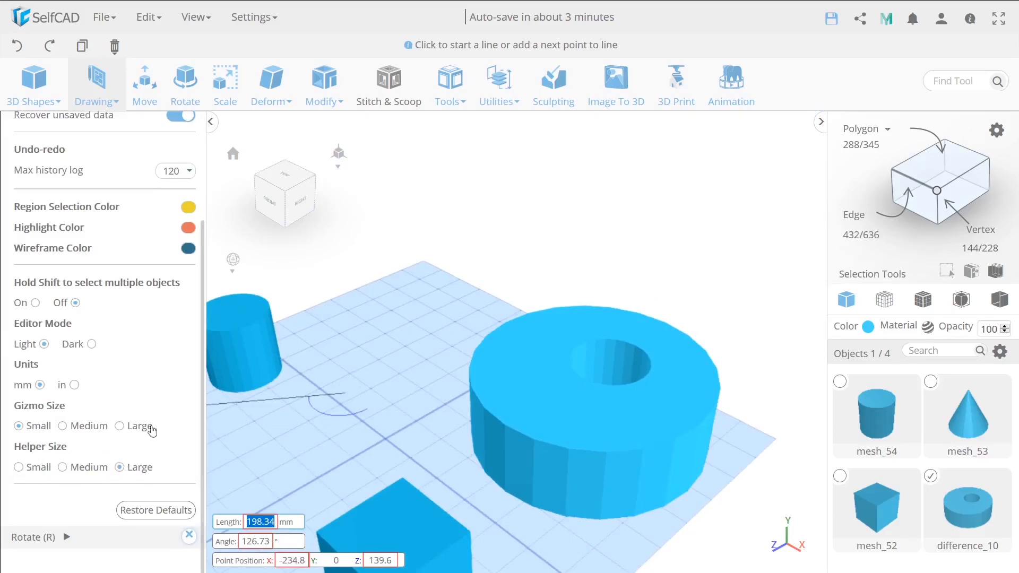
# Restore the default preferences, apply them, and close the Rotate tool.
pyautogui.scroll(1, 124, 389)
pyautogui.scroll(-2, 122, 417)
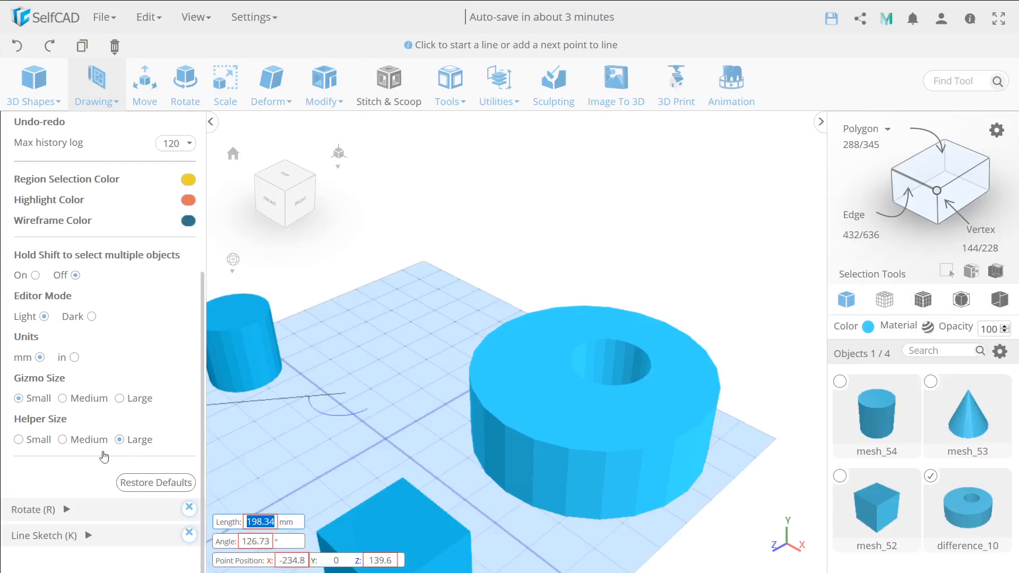
pyautogui.click(149, 487)
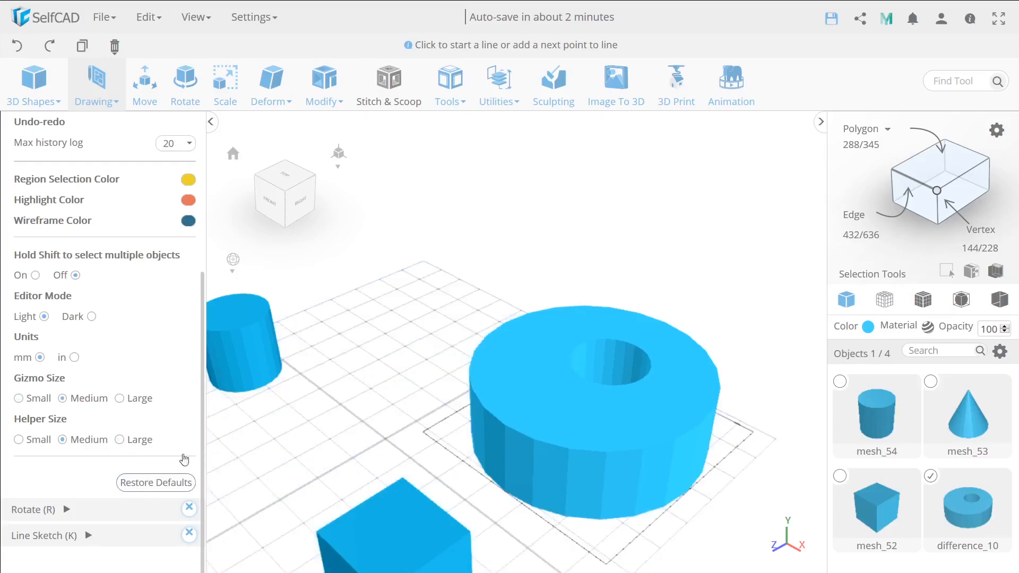
pyautogui.scroll(2, 140, 275)
pyautogui.click(160, 126)
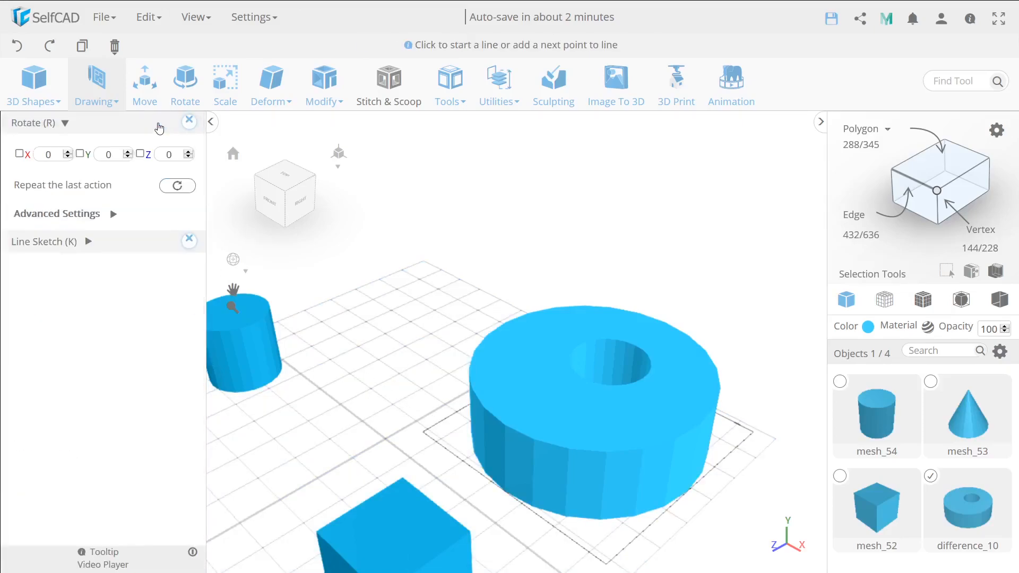
pyautogui.click(189, 121)
# Save the selected ring-shaped object to the saved objects library.
pyautogui.click(253, 19)
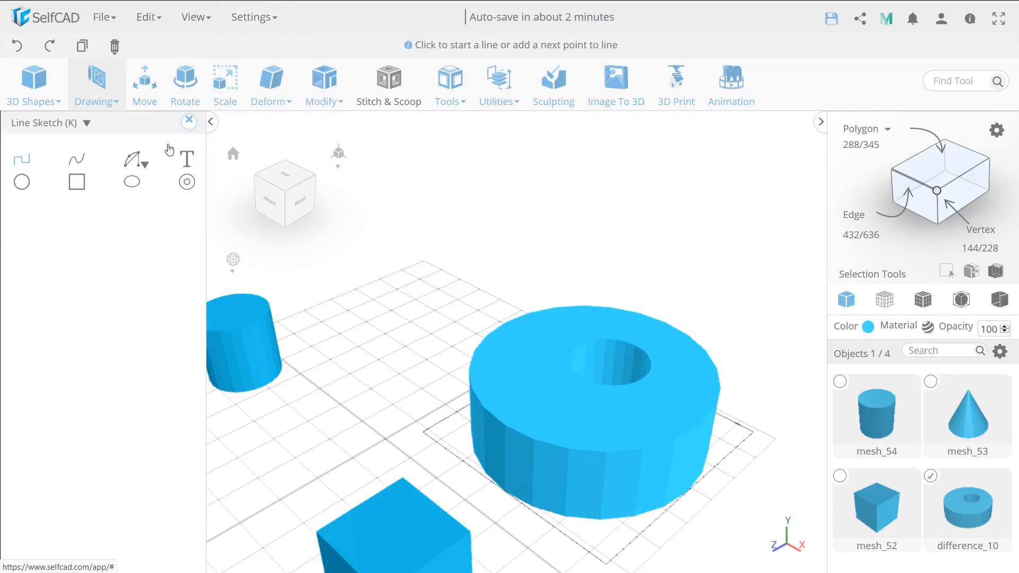
pyautogui.moveTo(379, 330); pyautogui.dragTo(232, 212, button='right')
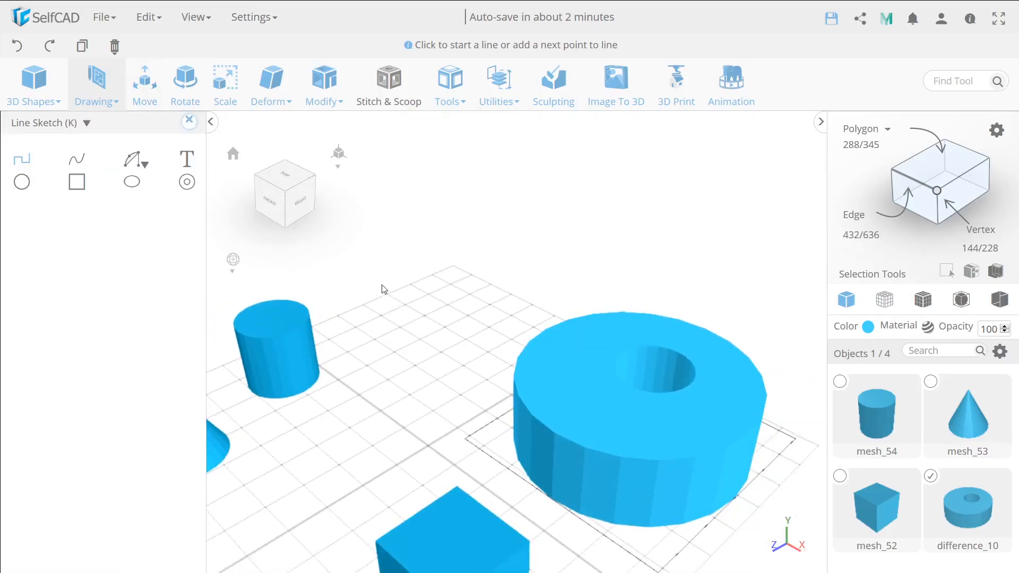
pyautogui.click(102, 17)
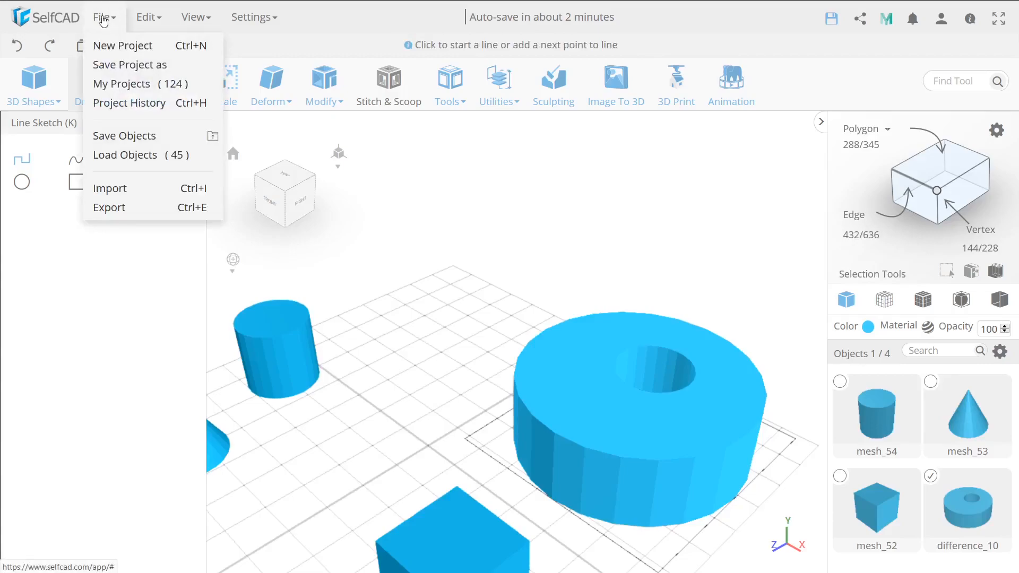
pyautogui.click(129, 139)
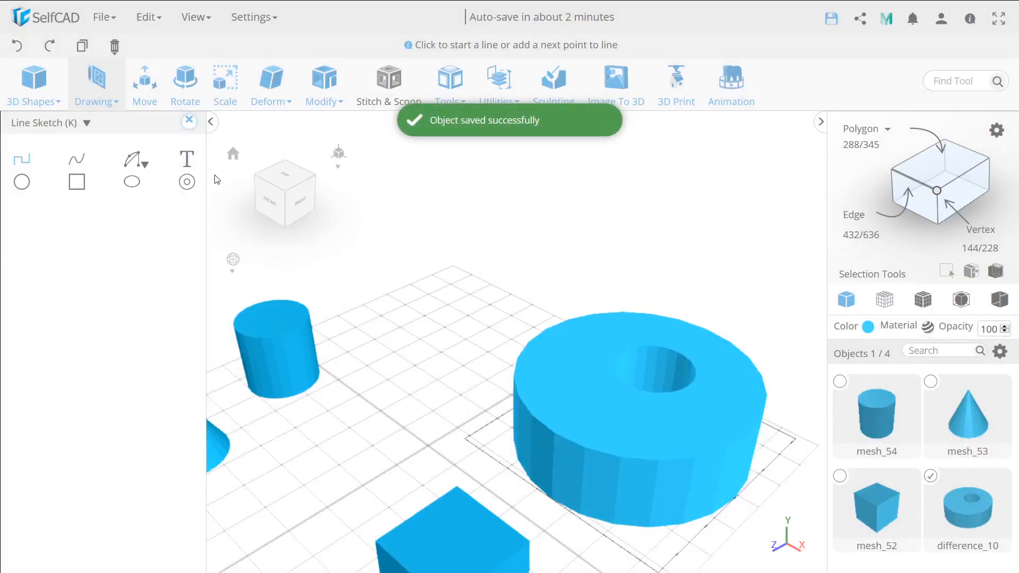
# Load the saved difference_10 ring into the scene and move the copy off the original, next to the cylinder.
pyautogui.click(112, 18)
pyautogui.click(141, 154)
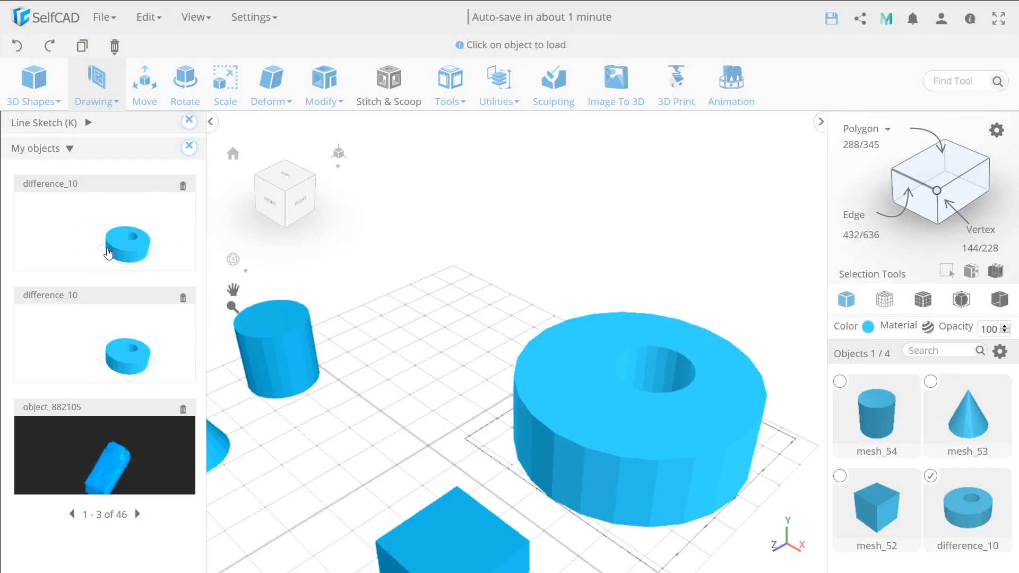
pyautogui.click(108, 252)
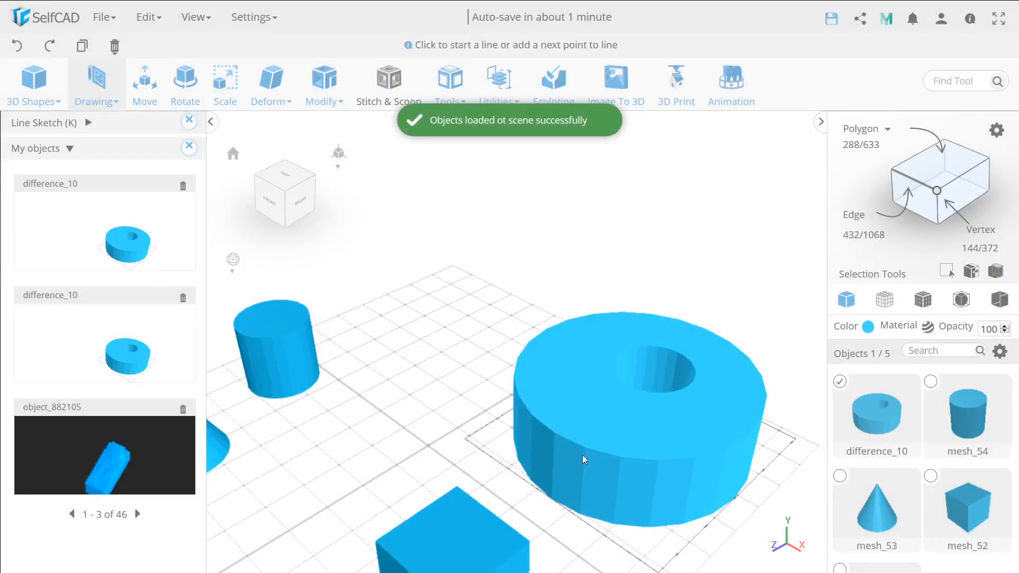
pyautogui.press('m')
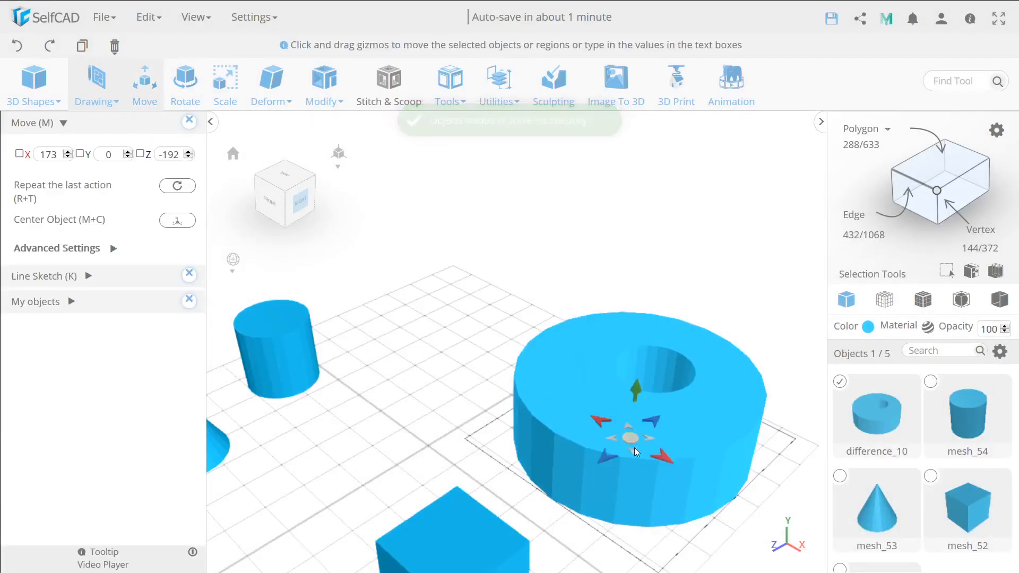
pyautogui.moveTo(626, 441); pyautogui.dragTo(432, 348)
pyautogui.press('k')
pyautogui.moveTo(348, 350); pyautogui.dragTo(440, 364, button='right')
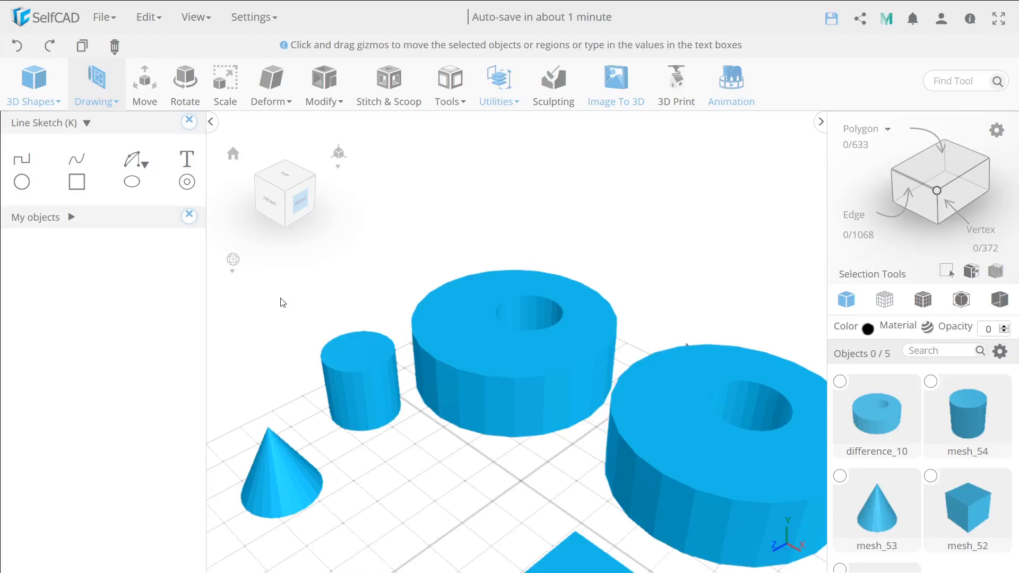
# Delete the loaded ring copy beside the cylinder, and close the line sketch and saved objects list.
pyautogui.click(189, 121)
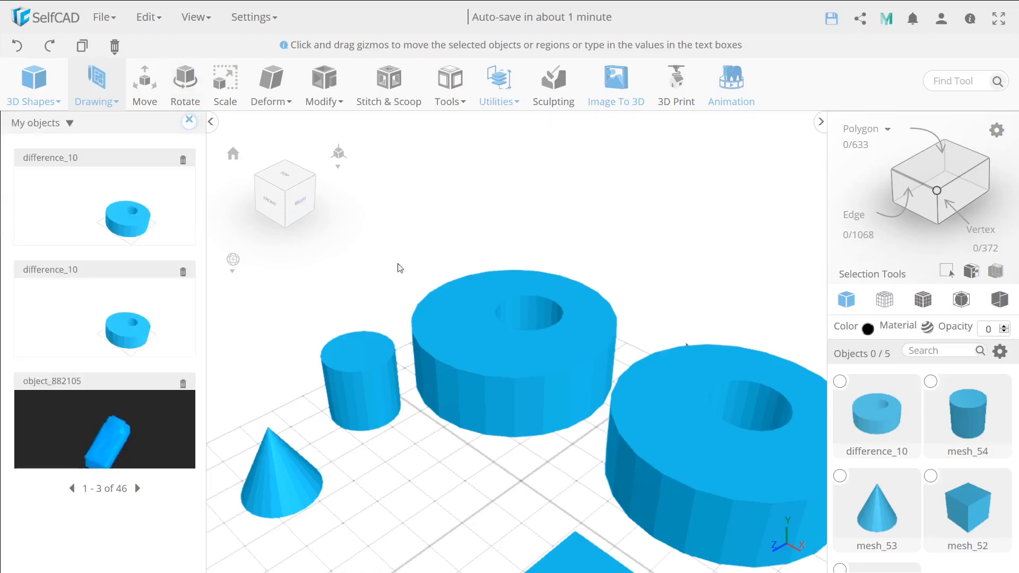
pyautogui.click(503, 365)
pyautogui.press('Delete')
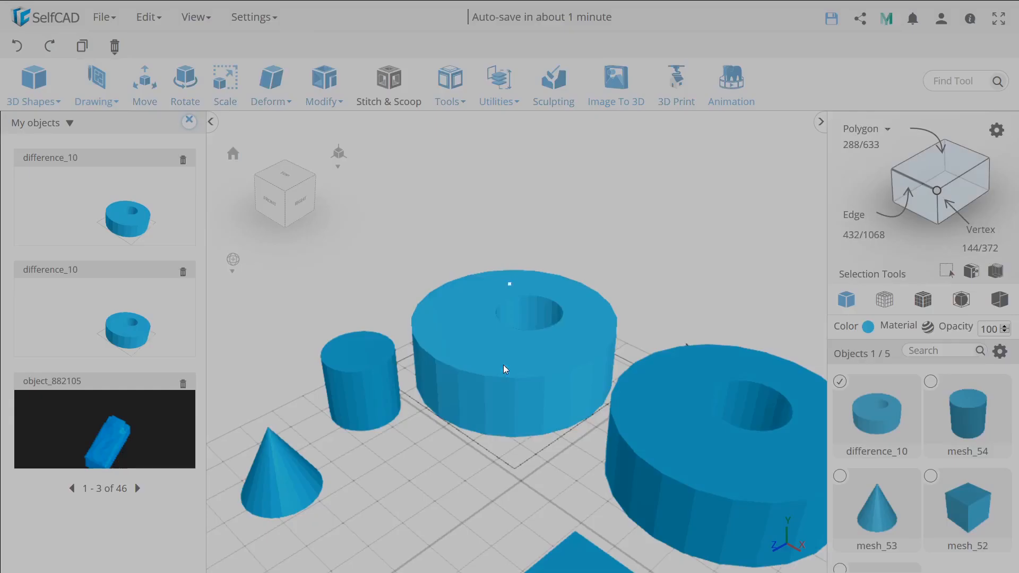
pyautogui.press('Return')
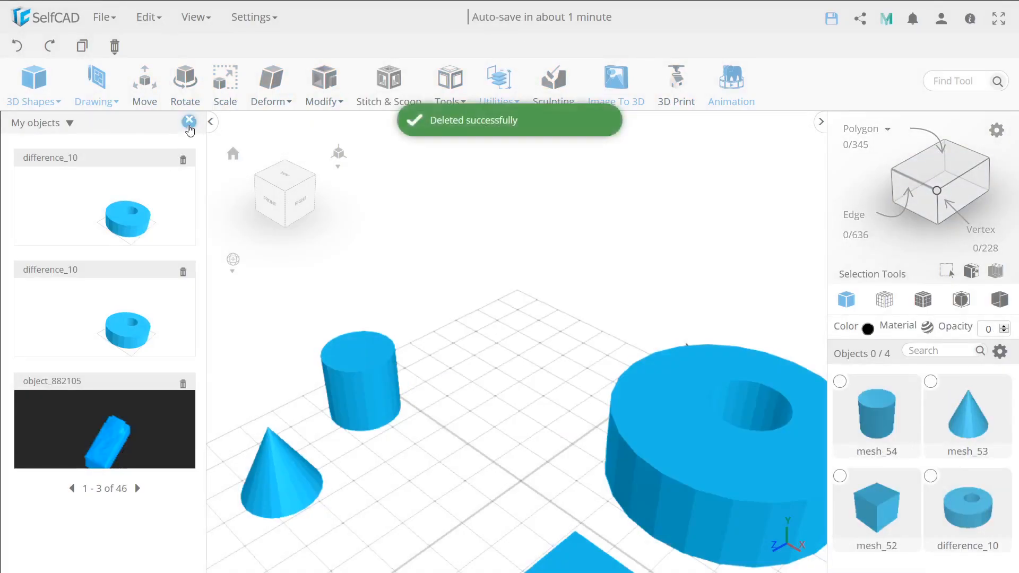
pyautogui.click(189, 121)
# Turn on Back Face Culling and view the cube up close.
pyautogui.moveTo(499, 374); pyautogui.dragTo(383, 346, button='middle')
pyautogui.moveTo(472, 382); pyautogui.dragTo(442, 421, button='right')
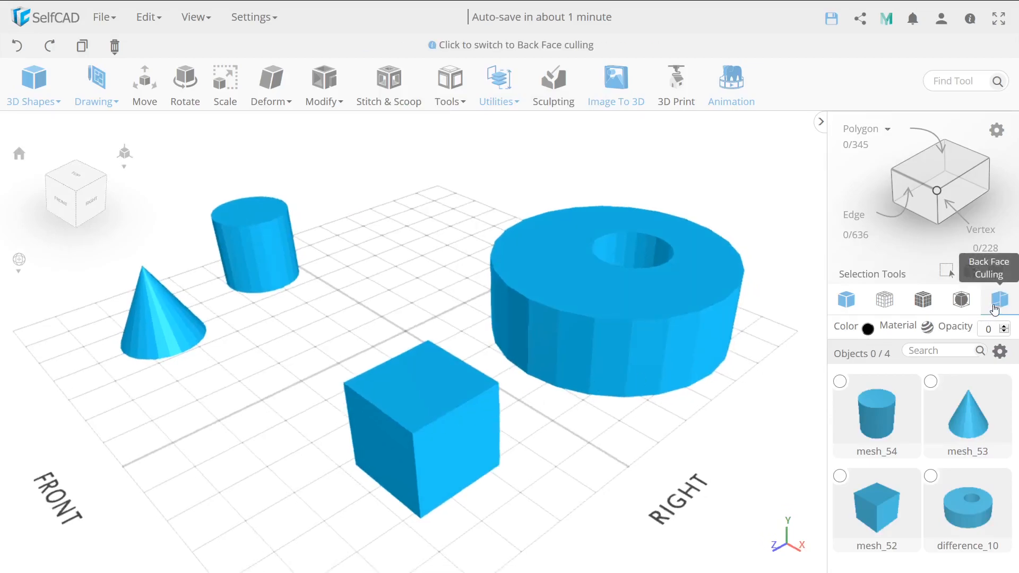
pyautogui.click(996, 310)
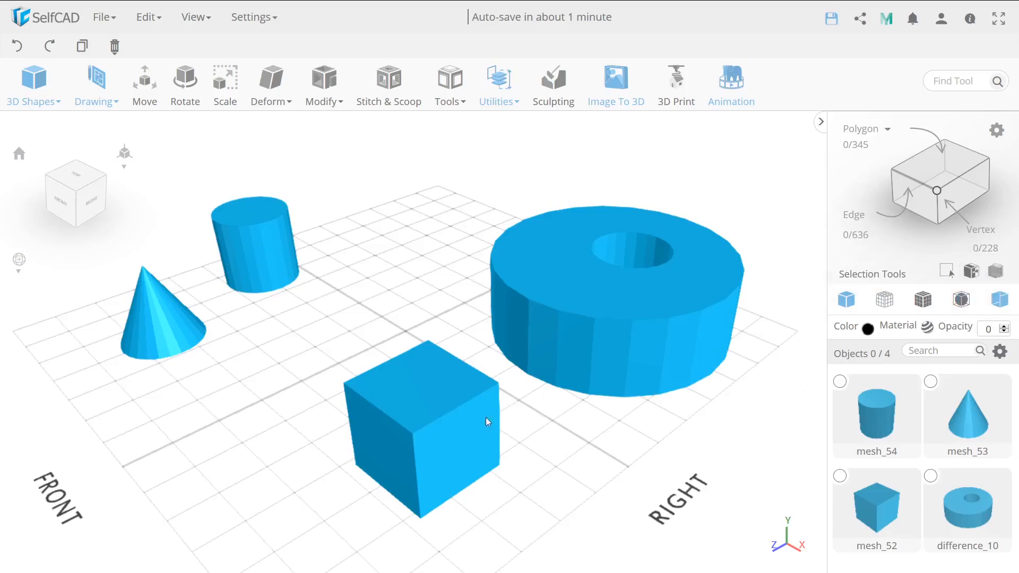
pyautogui.scroll(2, 417, 414)
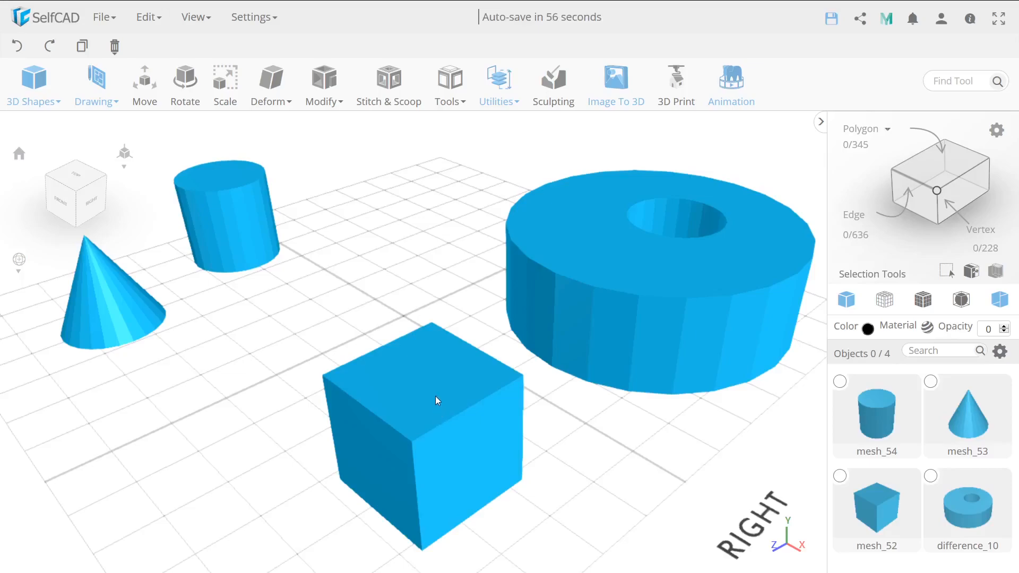
pyautogui.moveTo(416, 404); pyautogui.dragTo(398, 358, button='right')
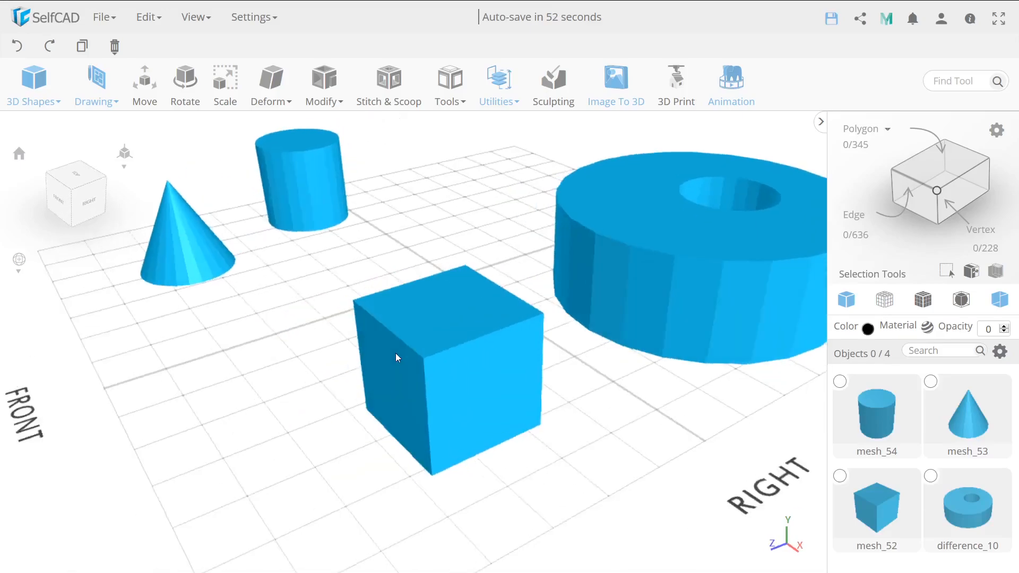
pyautogui.scroll(3, 445, 324)
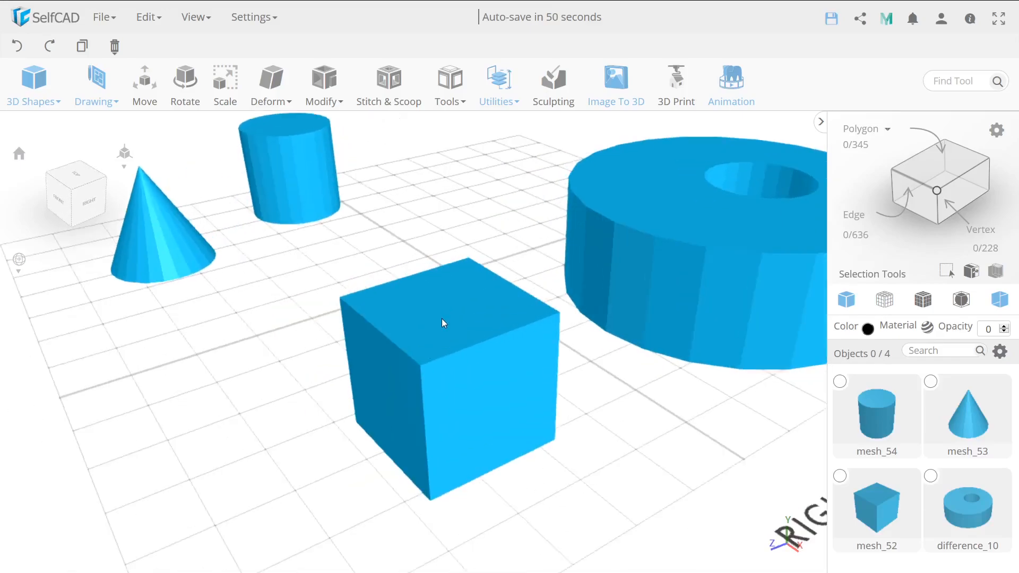
pyautogui.scroll(-2, 454, 333)
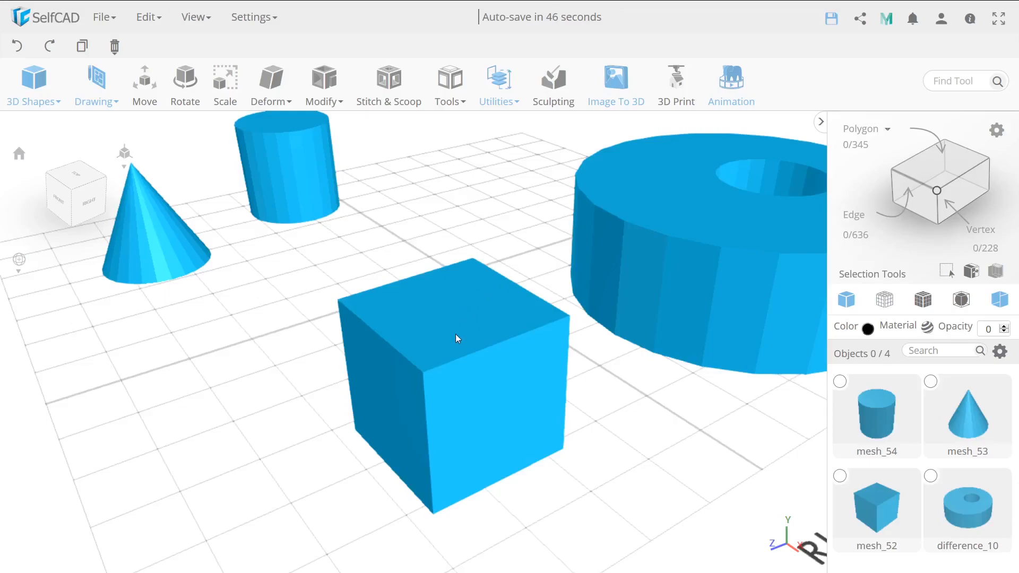
# Select the cube's top face in face selection mode and flip its normal.
pyautogui.click(458, 338)
pyautogui.click(852, 151)
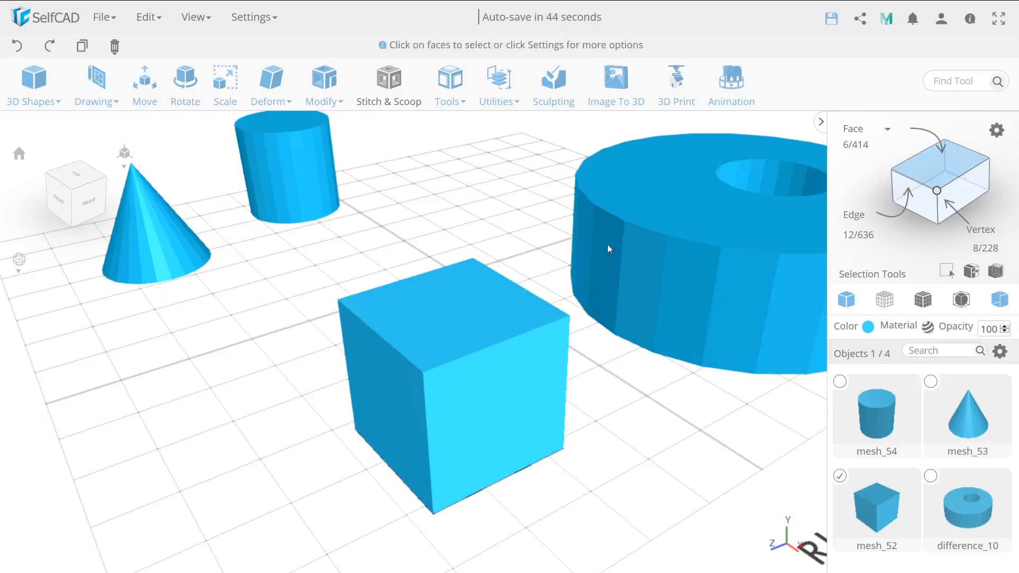
pyautogui.click(485, 316)
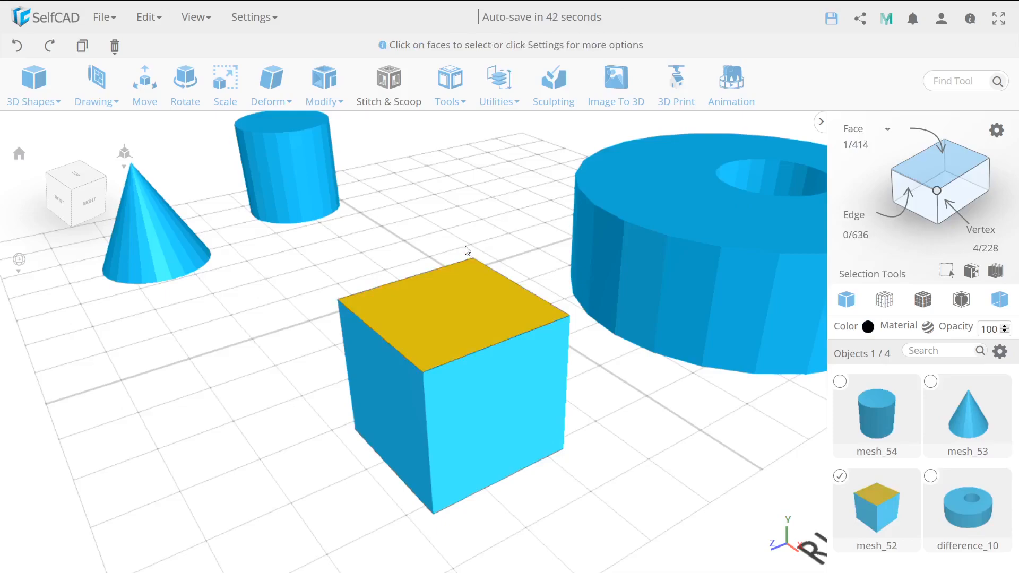
pyautogui.click(498, 88)
pyautogui.click(555, 378)
# View the flipped face of the cube from several angles and turn off face selection for the cube.
pyautogui.moveTo(543, 274)
pyautogui.mouseDown(button='right')
pyautogui.moveTo(487, 312)
pyautogui.moveTo(554, 282)
pyautogui.mouseUp(button='right')
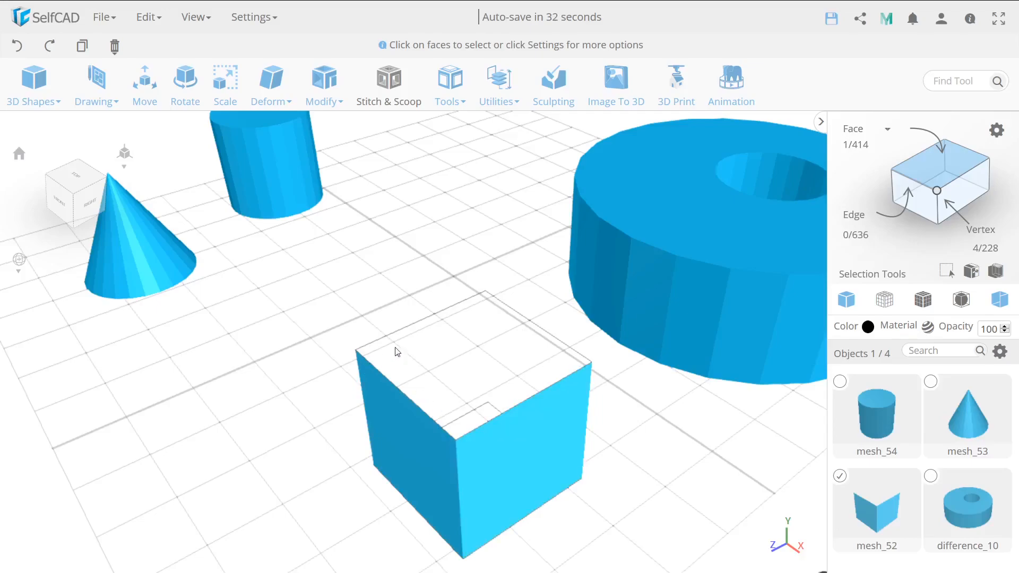
pyautogui.moveTo(396, 309); pyautogui.dragTo(582, 317, button='right')
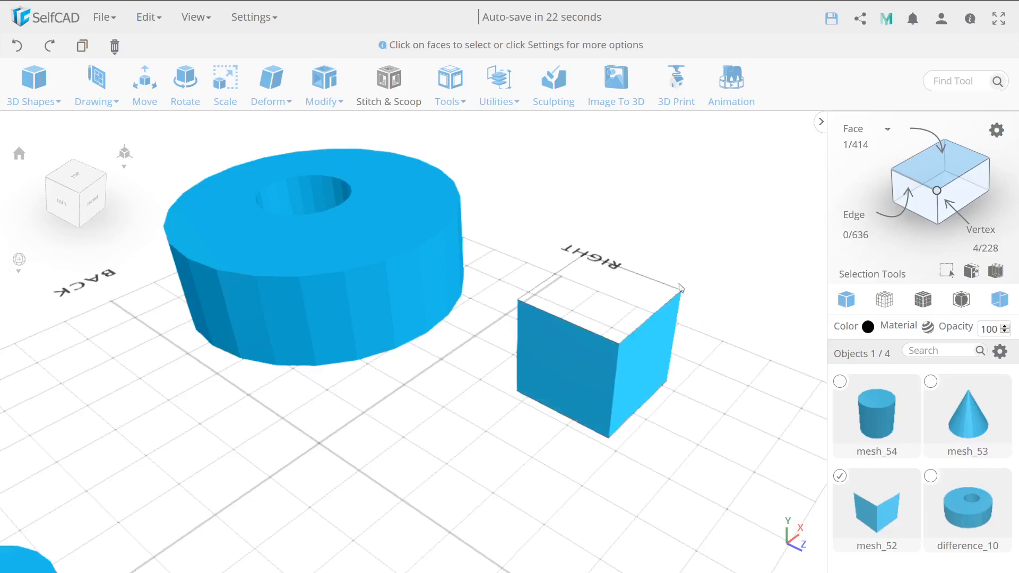
pyautogui.moveTo(712, 336); pyautogui.dragTo(488, 396)
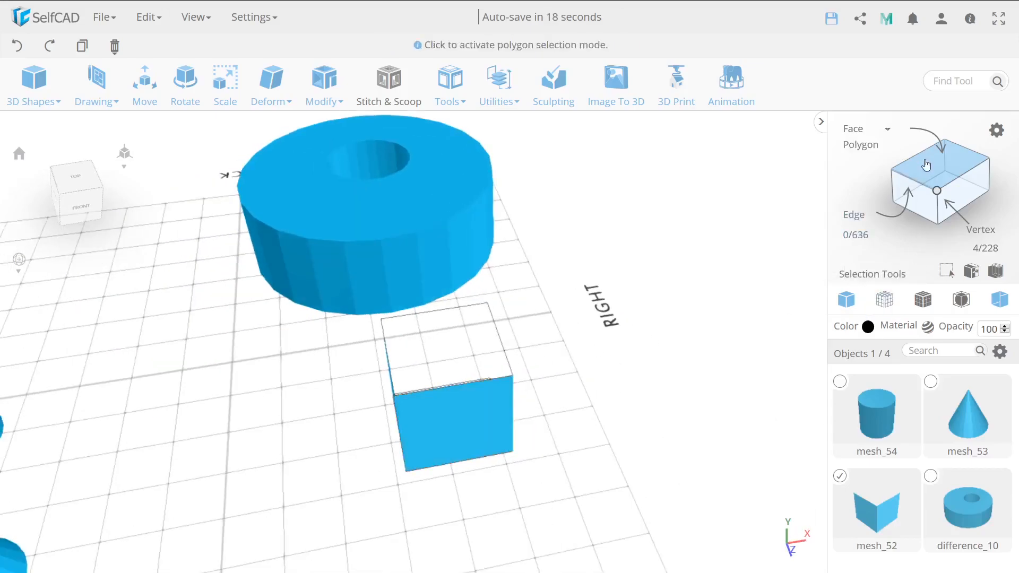
pyautogui.click(925, 163)
pyautogui.moveTo(564, 428); pyautogui.dragTo(385, 437)
pyautogui.moveTo(408, 397); pyautogui.dragTo(477, 422, button='right')
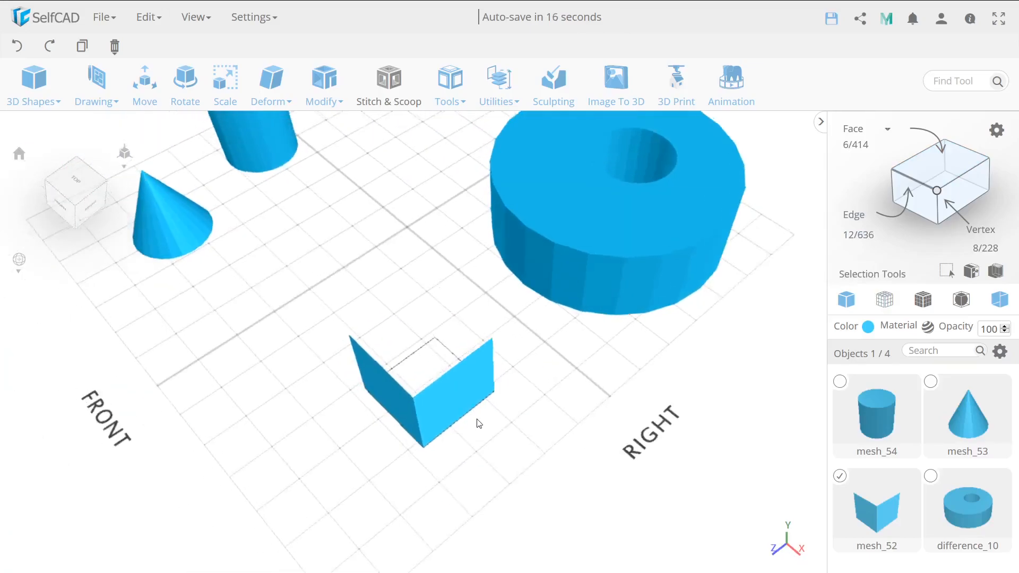
# Examine the open cube from above and from the side to see how back face culling shows its faces.
pyautogui.moveTo(477, 422); pyautogui.dragTo(484, 385)
pyautogui.moveTo(482, 371); pyautogui.dragTo(433, 413, button='right')
pyautogui.moveTo(435, 415); pyautogui.dragTo(420, 341)
pyautogui.scroll(5, 418, 338)
pyautogui.scroll(-5, 419, 341)
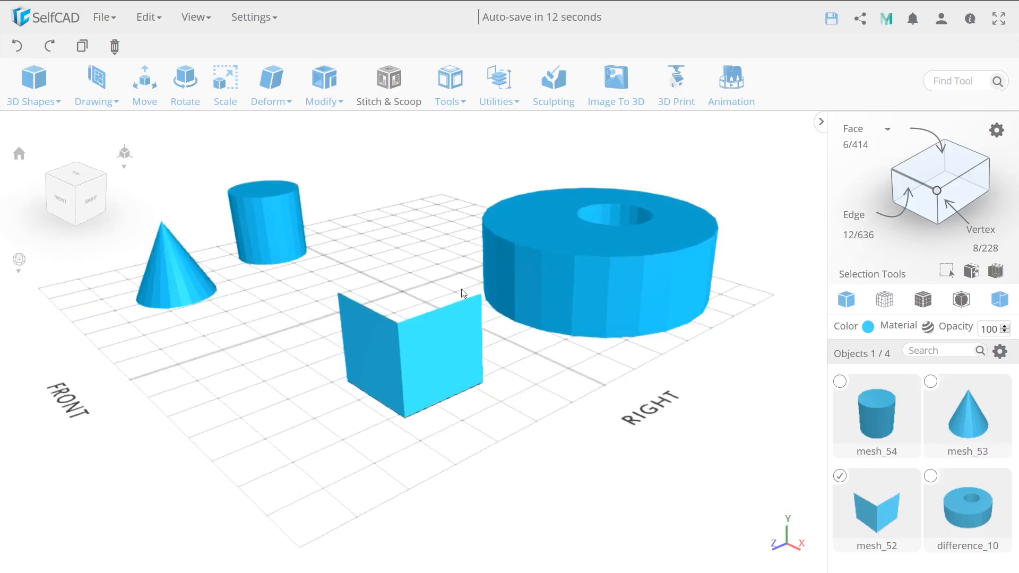
pyautogui.moveTo(492, 321); pyautogui.dragTo(470, 327)
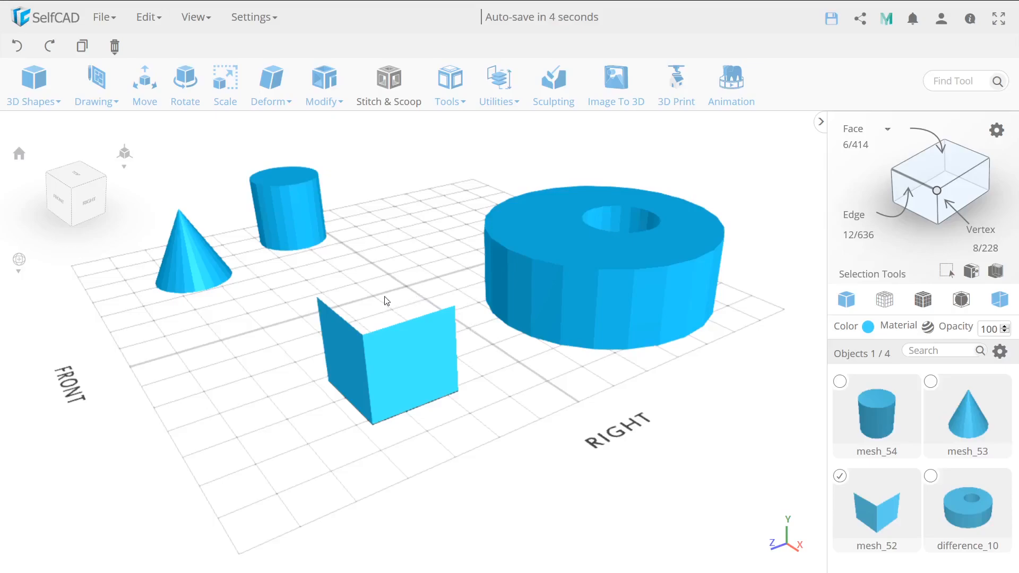
# Try an Extrusion on the cube with an amount of 14, turning back face culling off, and discard the extrusion.
pyautogui.click(323, 101)
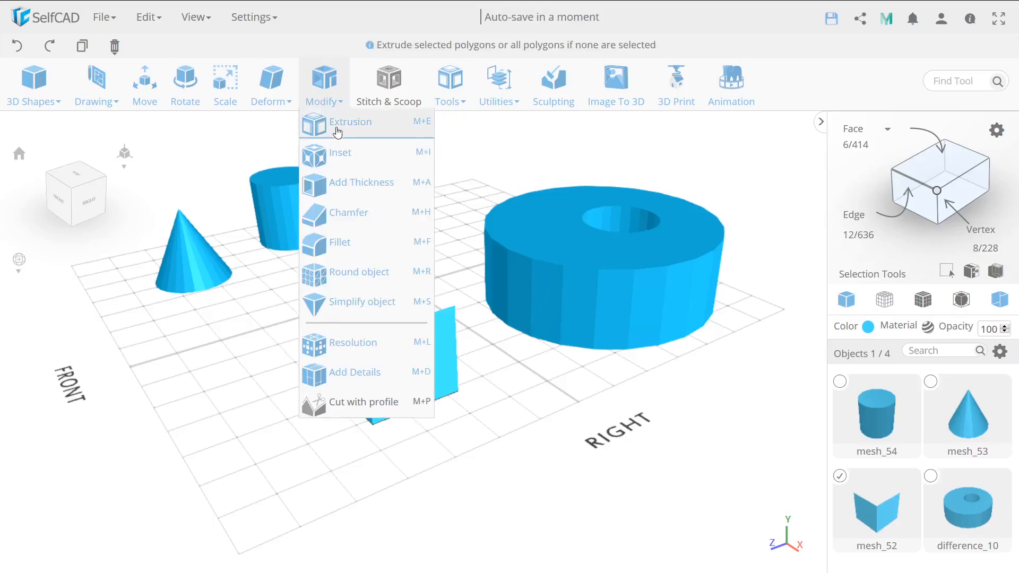
pyautogui.click(348, 122)
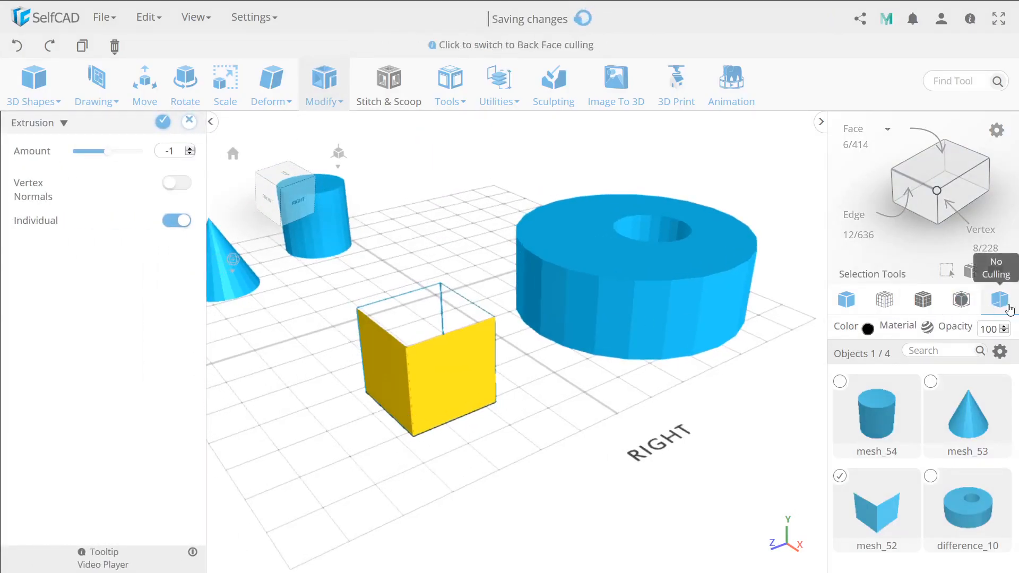
pyautogui.click(1000, 299)
pyautogui.moveTo(105, 152); pyautogui.dragTo(109, 158)
pyautogui.click(191, 128)
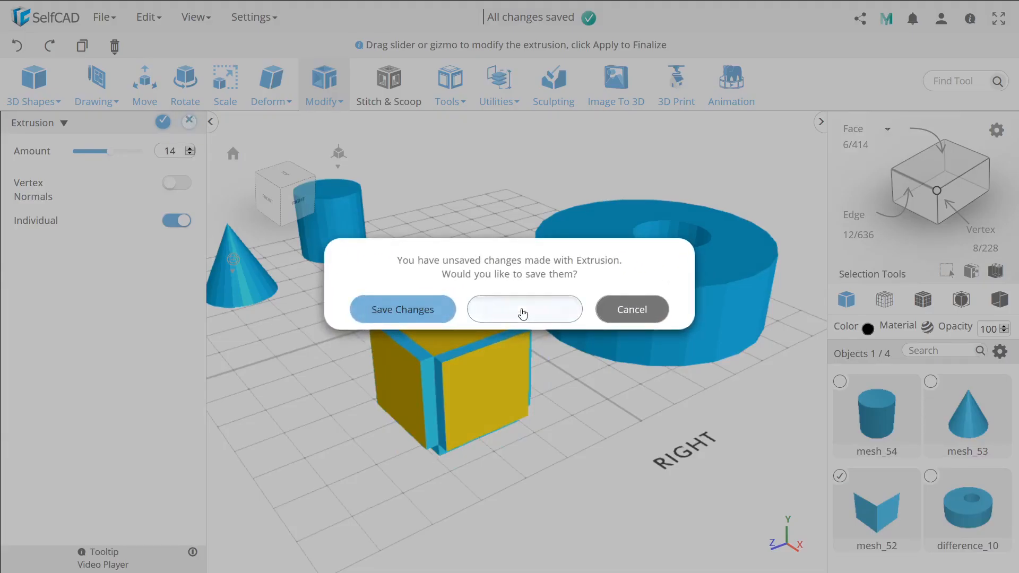
pyautogui.click(523, 313)
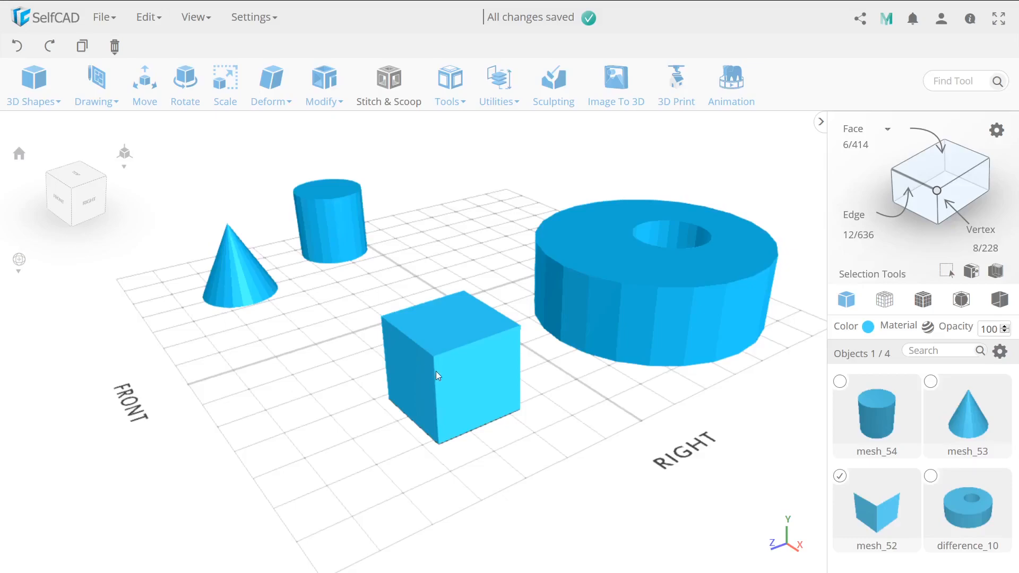
# Deselect the cube, select the cylinder, and select its top edge loop with Loop selection in the advanced edge selection settings.
pyautogui.click(383, 370)
pyautogui.moveTo(361, 367); pyautogui.dragTo(376, 385)
pyautogui.moveTo(375, 384); pyautogui.dragTo(466, 380, button='right')
pyautogui.scroll(8, 437, 397)
pyautogui.moveTo(506, 393)
pyautogui.mouseDown()
pyautogui.moveTo(533, 398)
pyautogui.moveTo(517, 397)
pyautogui.mouseUp()
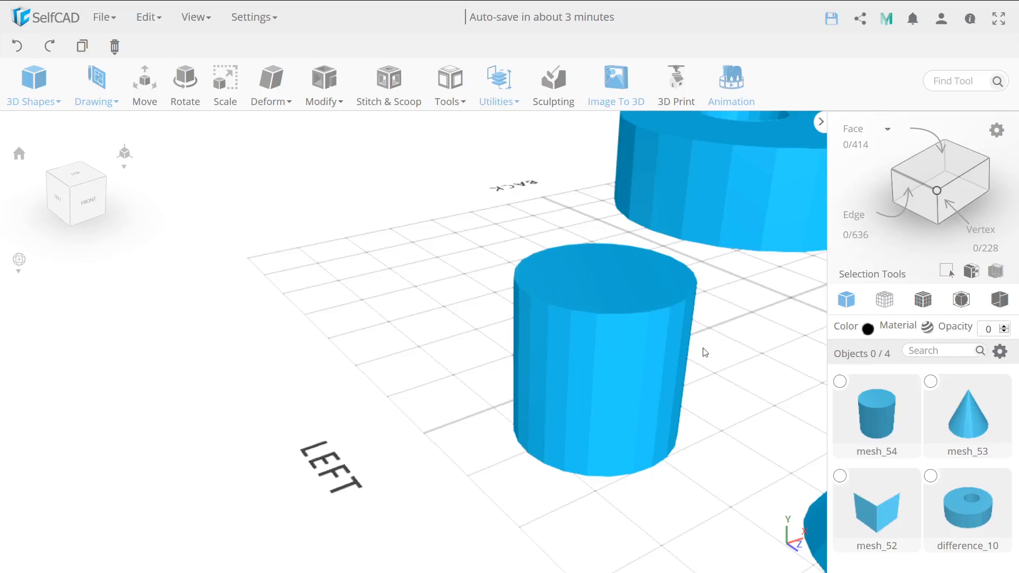
pyautogui.click(634, 377)
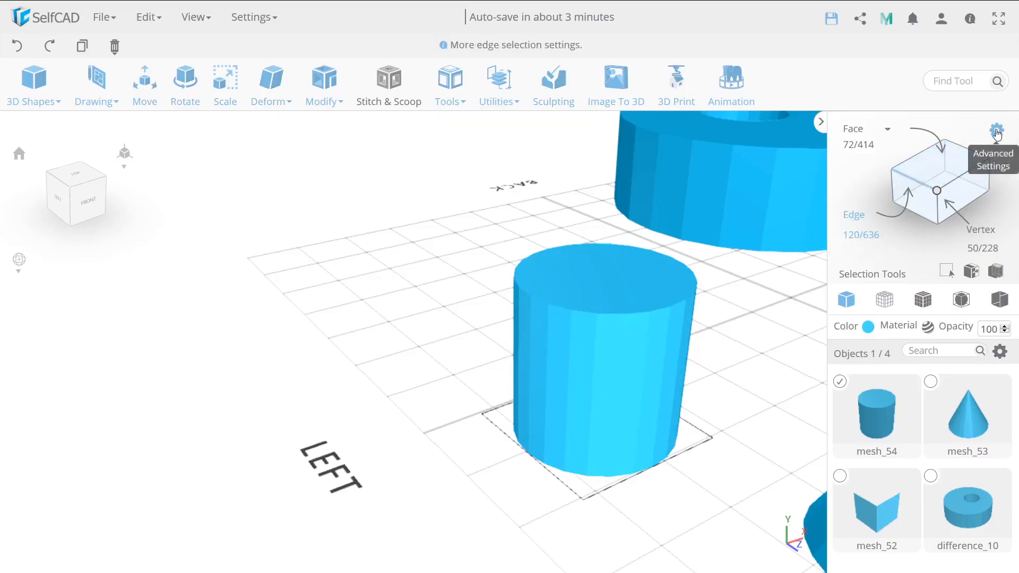
pyautogui.click(997, 130)
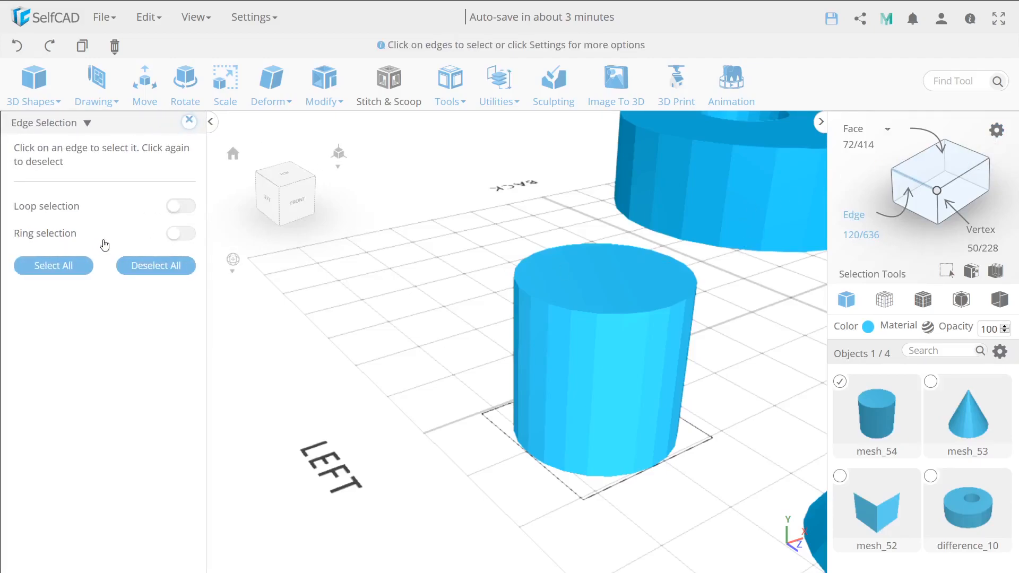
pyautogui.click(174, 206)
pyautogui.click(604, 314)
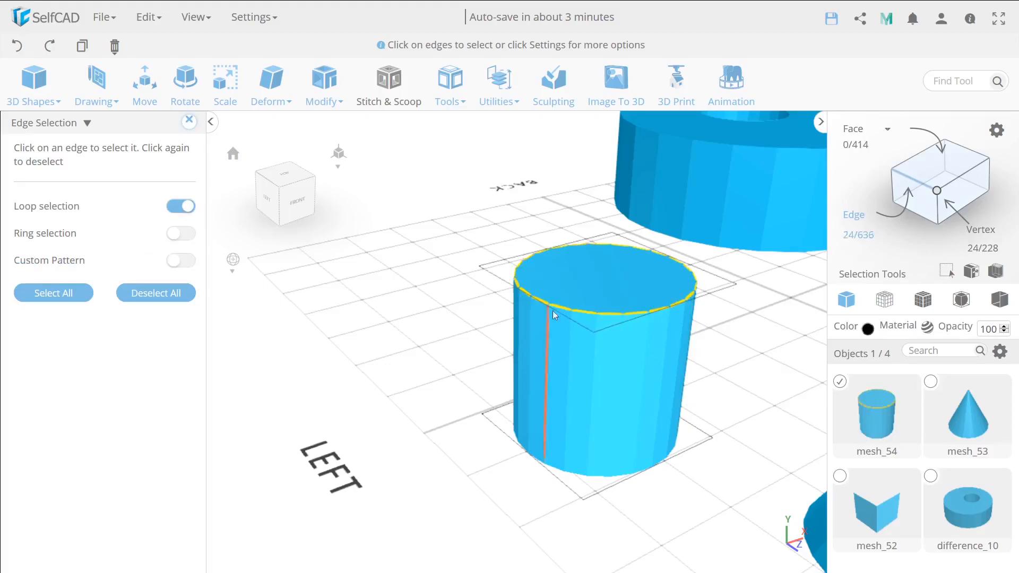
# Switch from Loop to Ring selection, select the cylinder's vertical side edges, and leave edge selection.
pyautogui.click(180, 212)
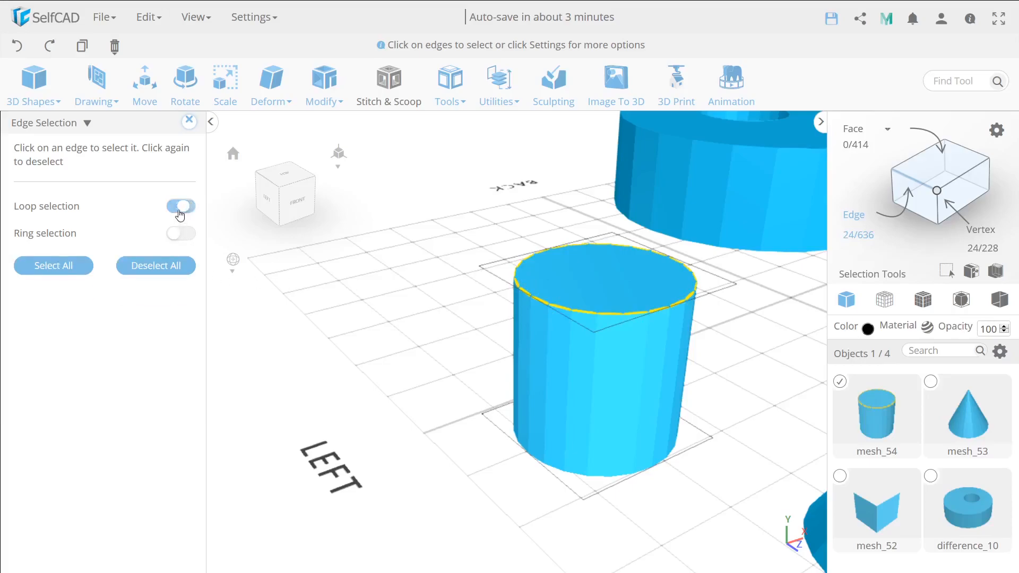
pyautogui.click(182, 239)
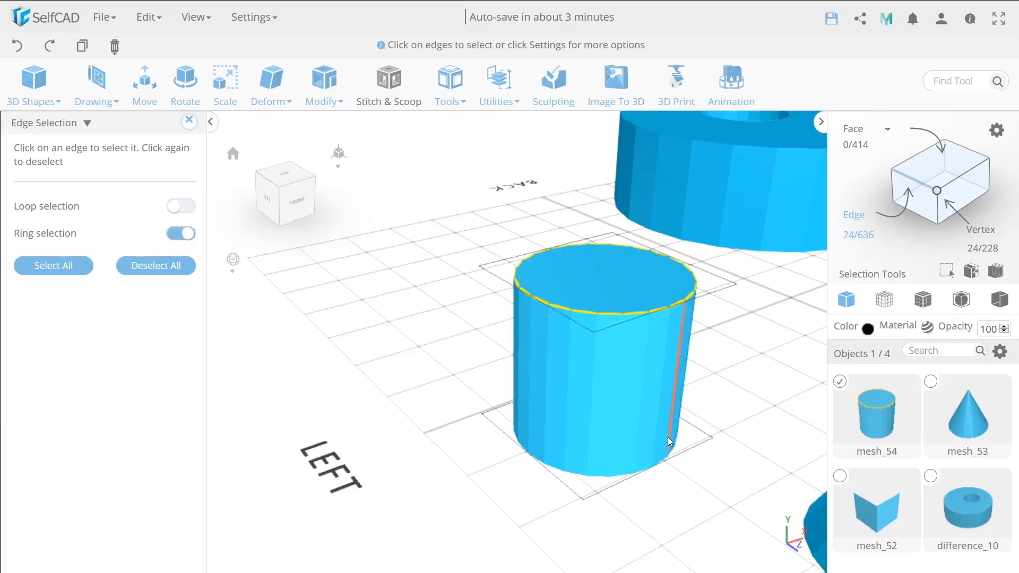
pyautogui.click(607, 412)
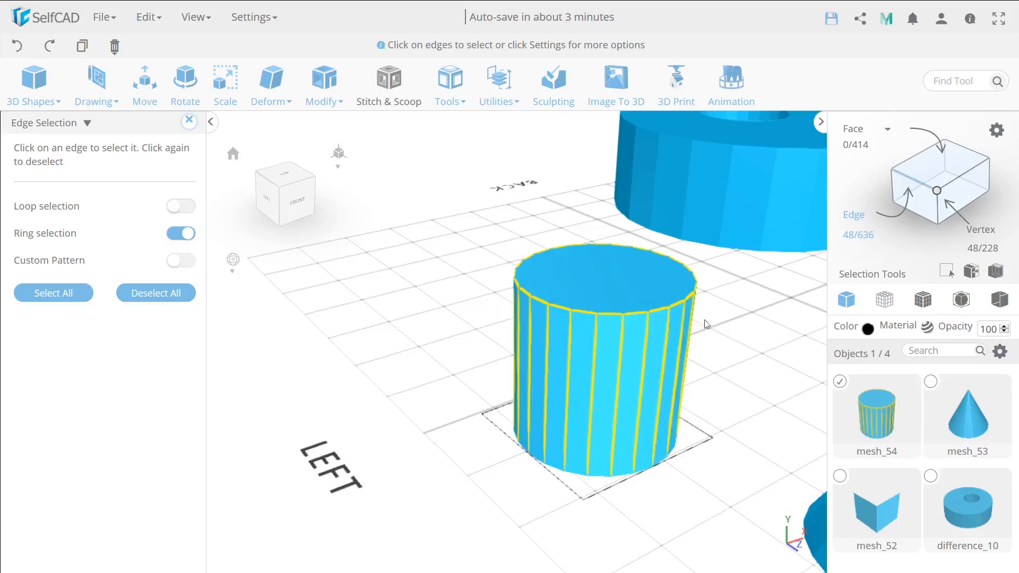
pyautogui.scroll(3, 575, 372)
pyautogui.click(187, 119)
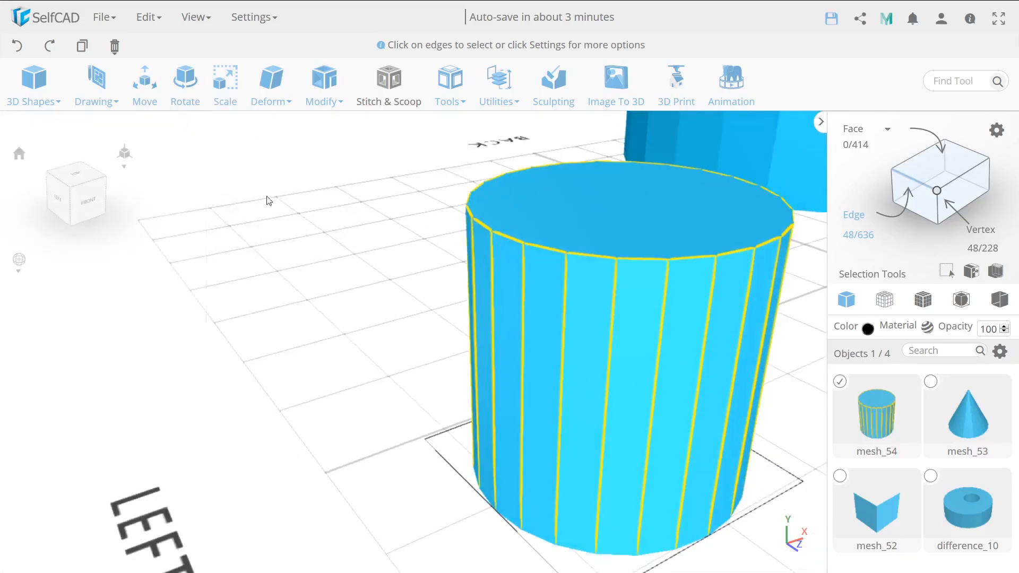
pyautogui.click(855, 215)
# Show the objects in wireframe view and lock the selected cylinder.
pyautogui.scroll(-5, 700, 337)
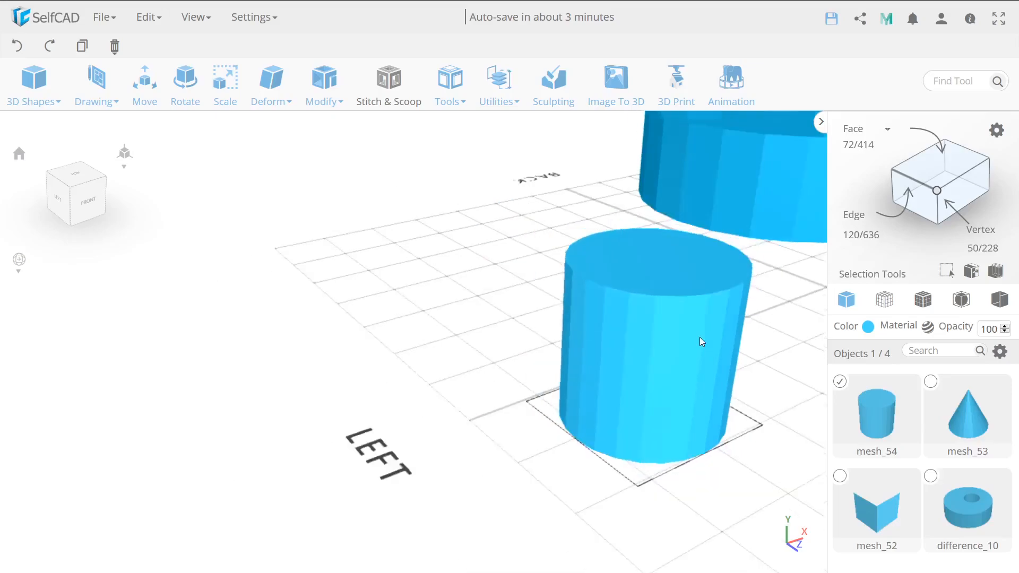
pyautogui.scroll(-3, 539, 340)
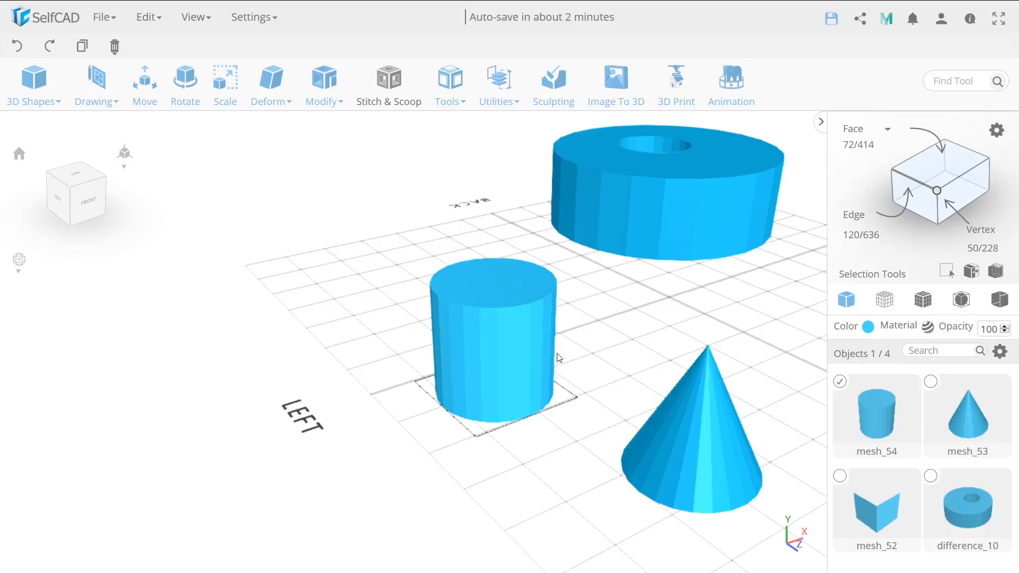
pyautogui.moveTo(563, 363); pyautogui.dragTo(609, 365)
pyautogui.moveTo(609, 357); pyautogui.dragTo(453, 365, button='right')
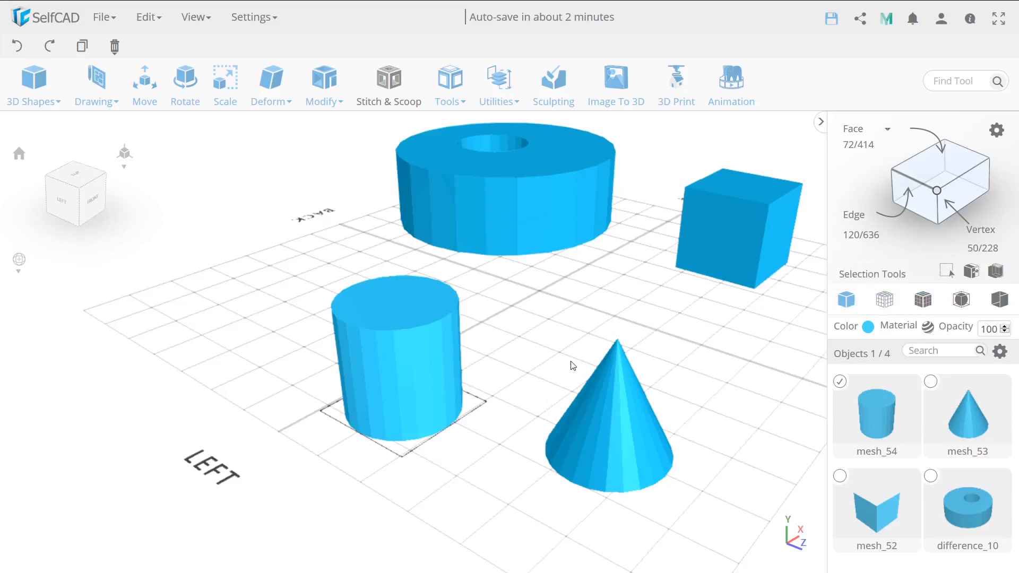
pyautogui.click(884, 300)
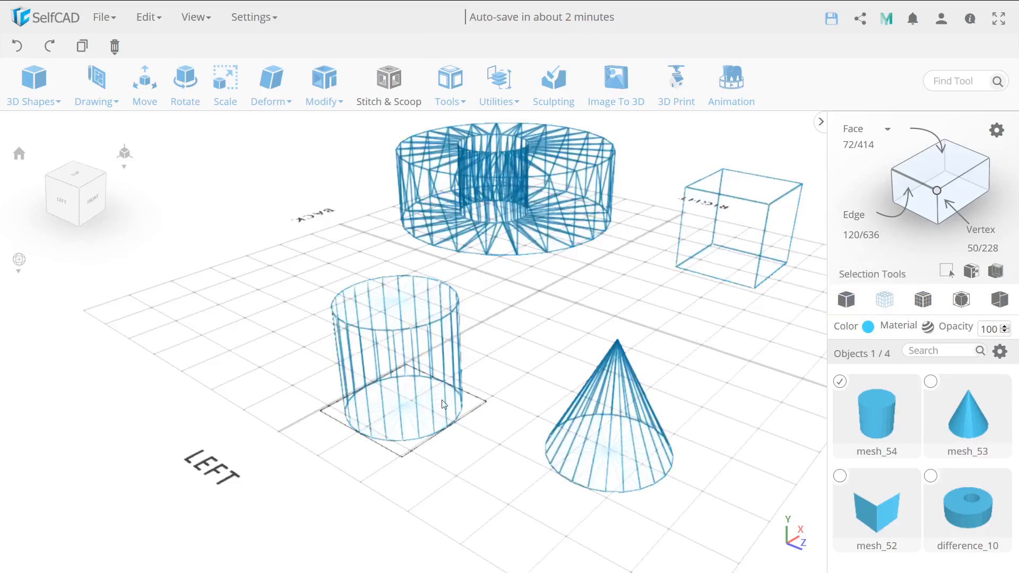
pyautogui.click(1000, 351)
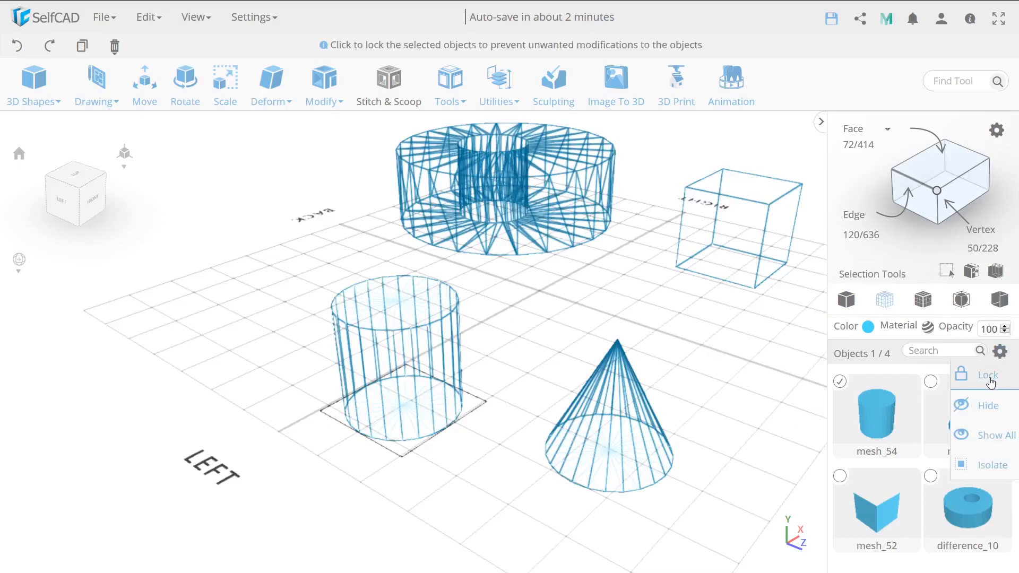
pyautogui.click(990, 382)
# Switch the display back to Mesh view and unlock the cylinder.
pyautogui.moveTo(665, 380); pyautogui.dragTo(564, 379, button='right')
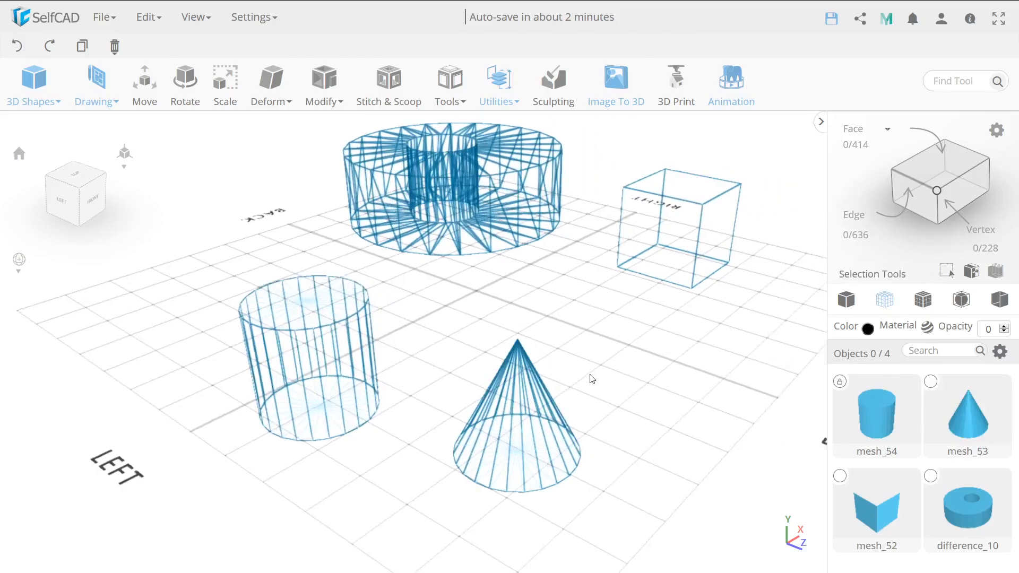
pyautogui.moveTo(568, 380); pyautogui.dragTo(475, 394)
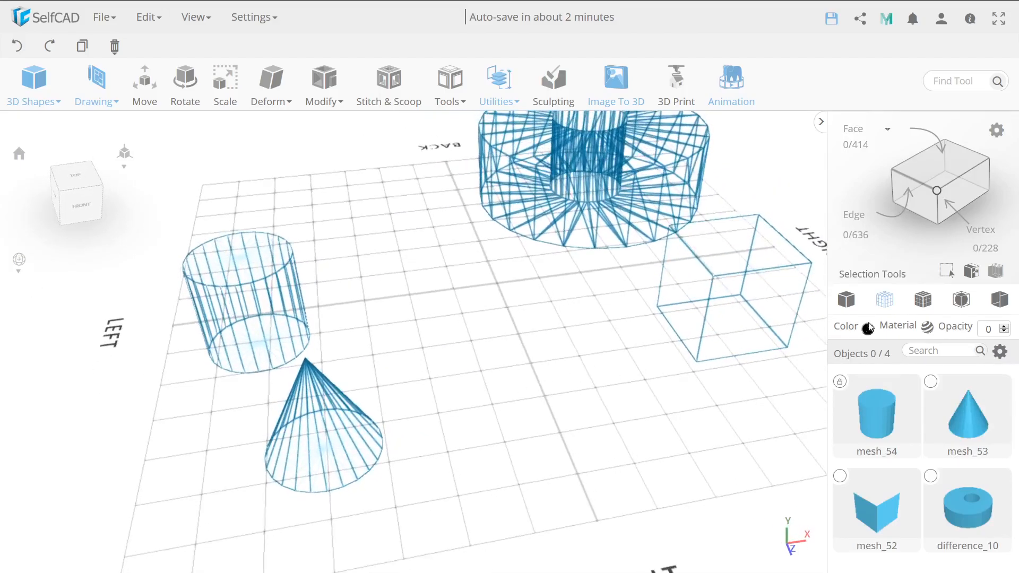
pyautogui.click(846, 299)
pyautogui.moveTo(574, 358); pyautogui.dragTo(438, 319)
pyautogui.moveTo(531, 333); pyautogui.dragTo(499, 397)
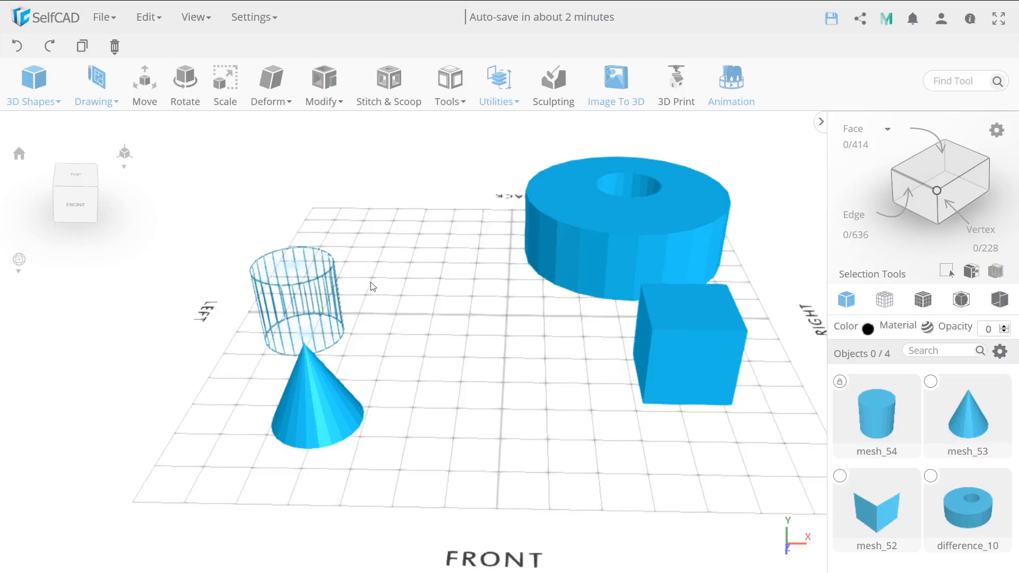
pyautogui.moveTo(314, 366); pyautogui.dragTo(357, 366)
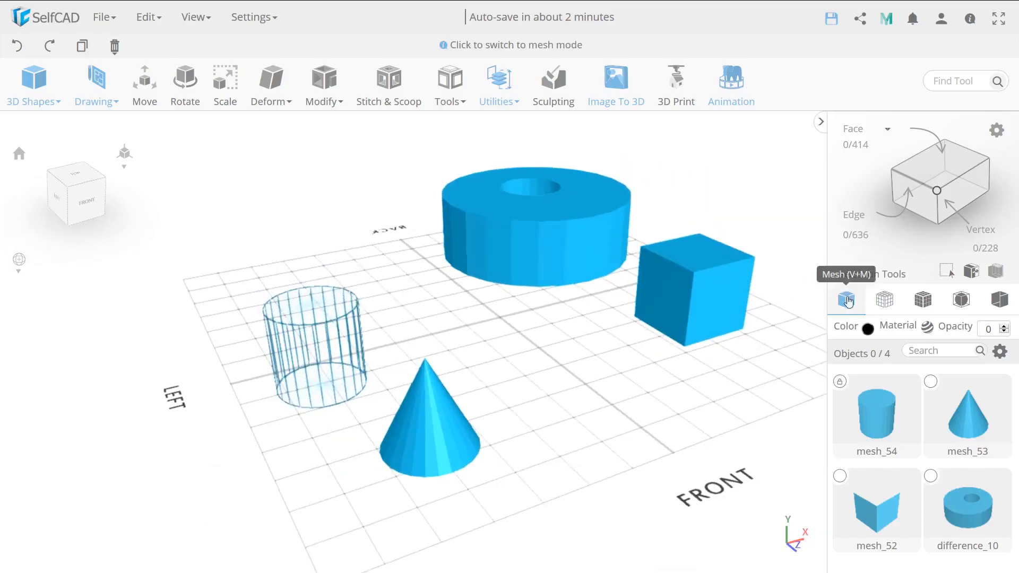
pyautogui.click(840, 382)
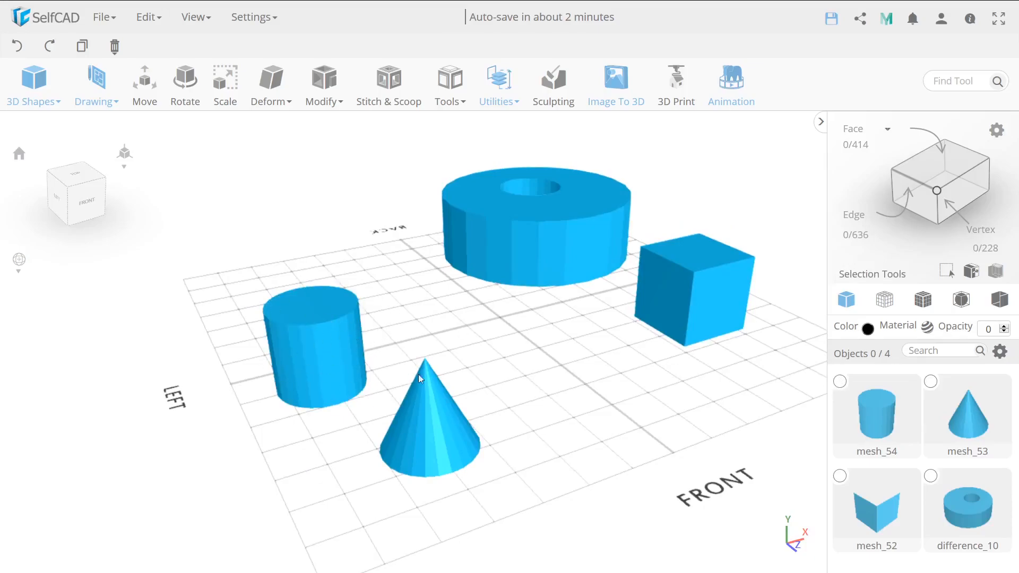
# Display the objects in wireframe and then as solid meshes with their edges drawn, and view the cylinder's top up close.
pyautogui.moveTo(412, 378); pyautogui.dragTo(683, 336)
pyautogui.click(884, 300)
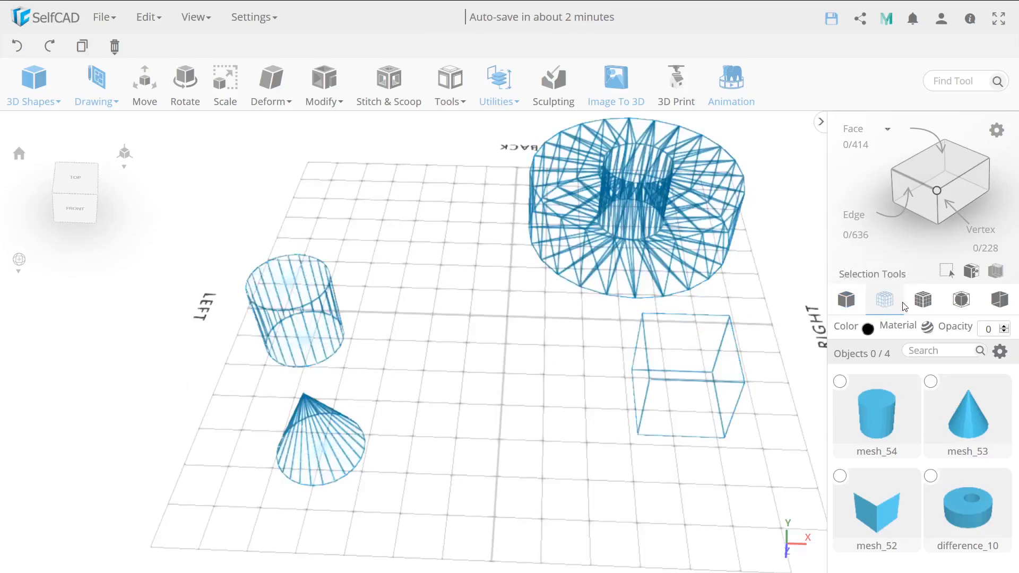
pyautogui.click(923, 300)
pyautogui.moveTo(542, 398); pyautogui.dragTo(448, 388)
pyautogui.moveTo(448, 379); pyautogui.dragTo(524, 379, button='right')
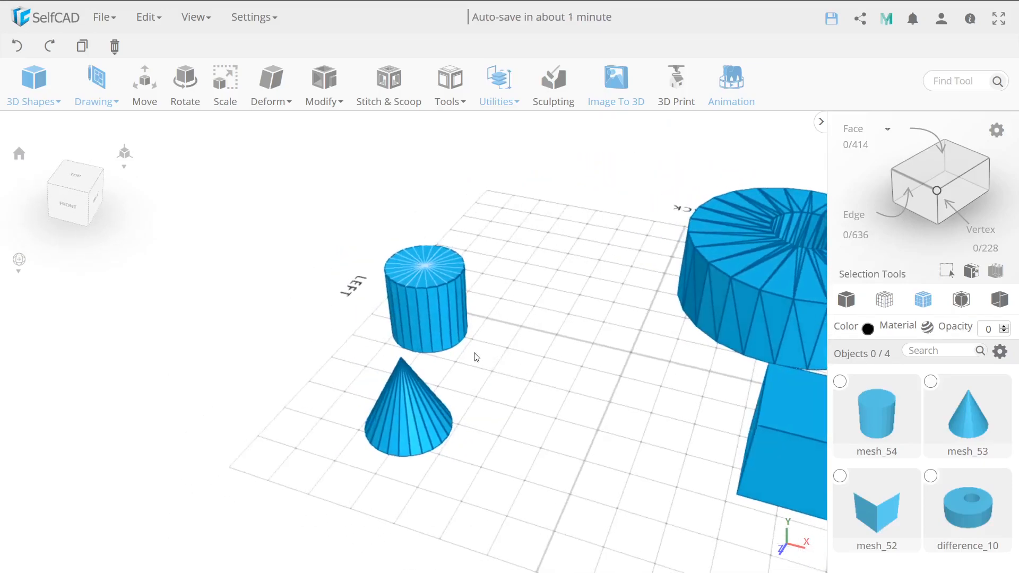
pyautogui.scroll(5, 442, 319)
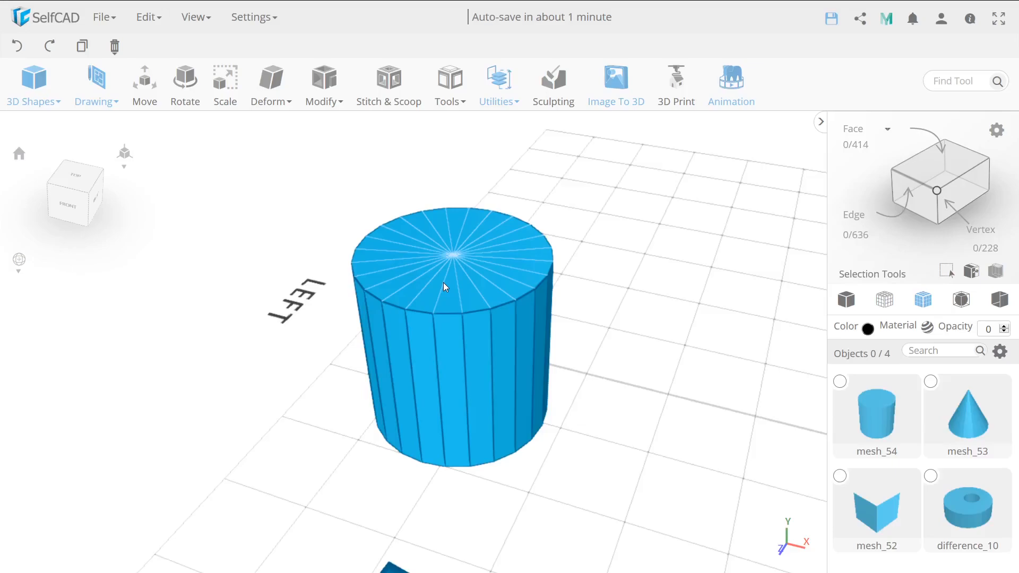
pyautogui.scroll(3, 451, 278)
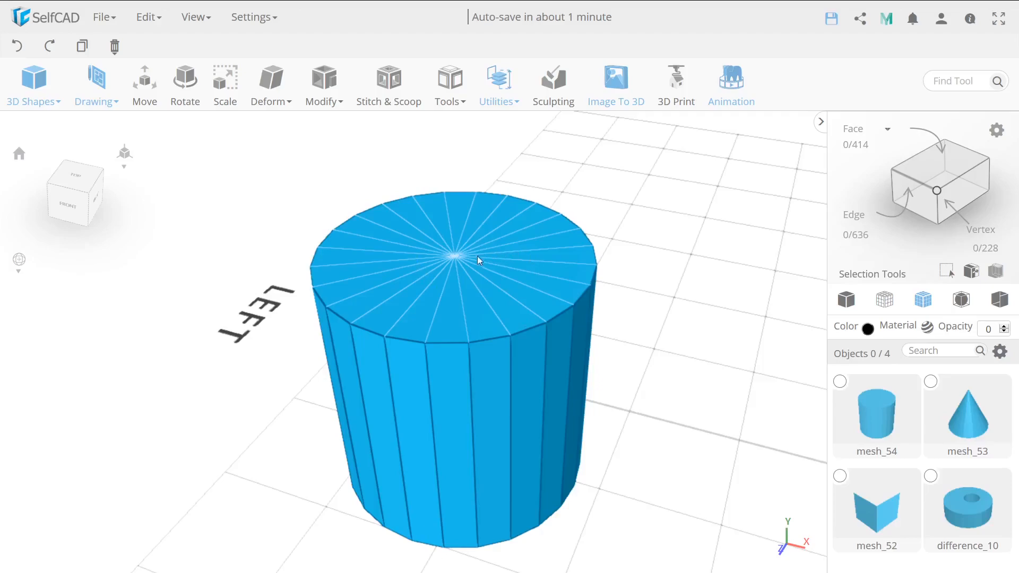
# Apply an individual Inset with an amount of 5 to all faces of the cylinder.
pyautogui.click(450, 334)
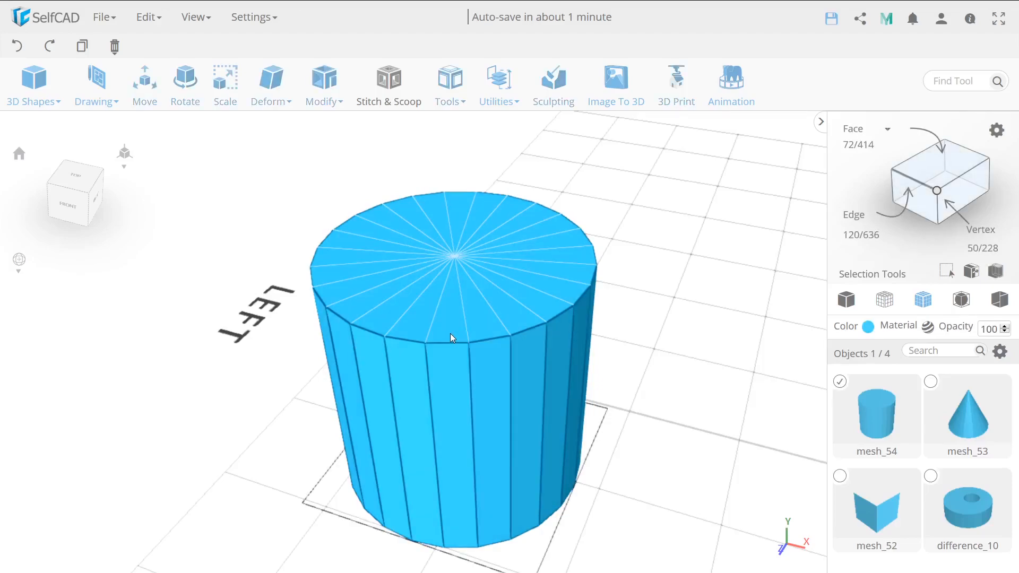
pyautogui.click(326, 101)
pyautogui.click(339, 154)
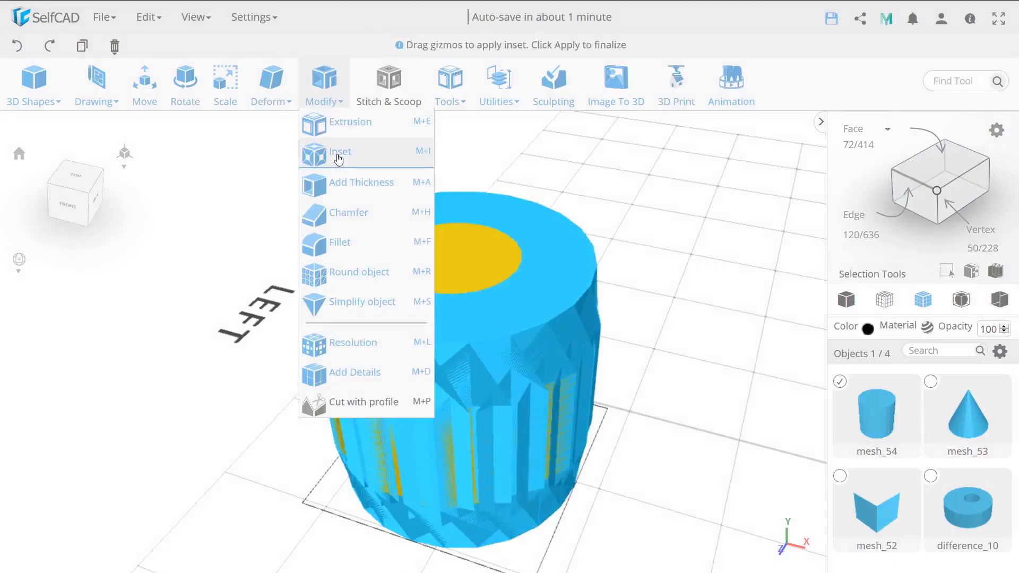
pyautogui.moveTo(77, 152); pyautogui.dragTo(75, 155)
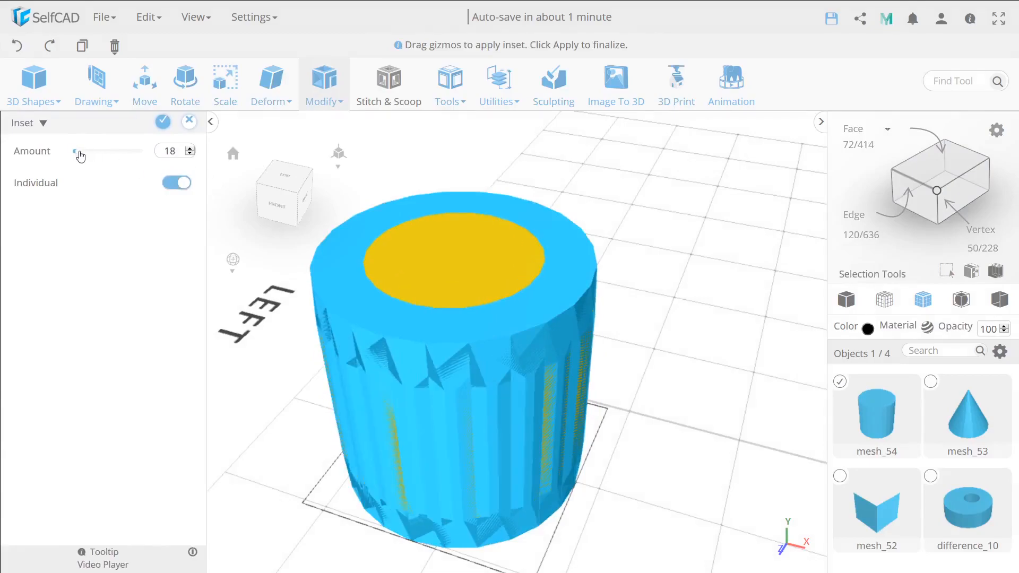
pyautogui.click(190, 149)
pyautogui.click(190, 150)
pyautogui.click(190, 149)
pyautogui.click(190, 149)
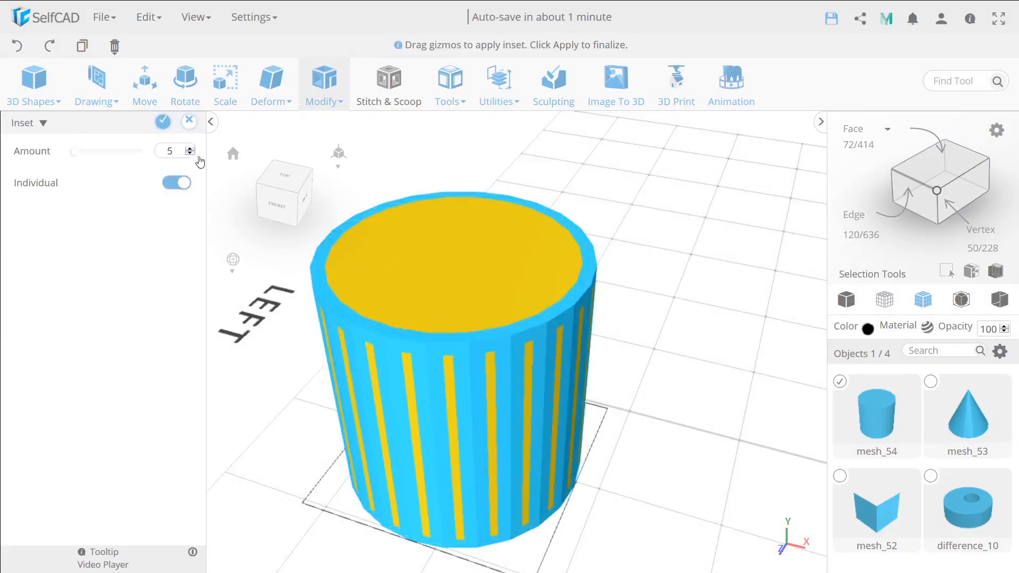
pyautogui.click(163, 123)
# Enable face selection and select all the wedge-shaped faces inside the rim on the cylinder's top.
pyautogui.moveTo(504, 330); pyautogui.dragTo(540, 338, button='right')
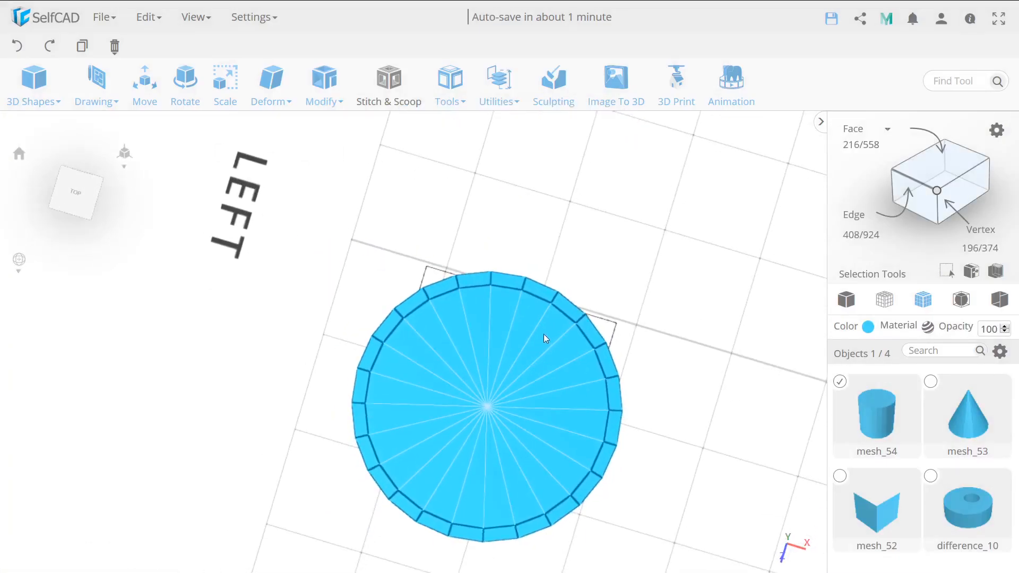
pyautogui.click(937, 167)
pyautogui.moveTo(536, 451); pyautogui.dragTo(452, 382)
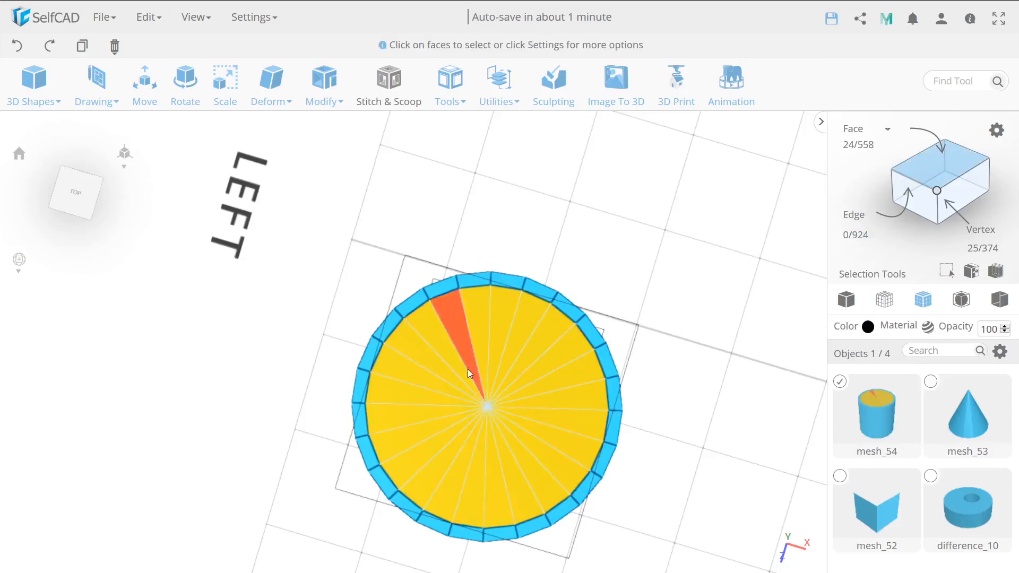
# Apply an individual Inset with an amount of 3 to the selected top faces of the cylinder.
pyautogui.click(324, 79)
pyautogui.click(329, 154)
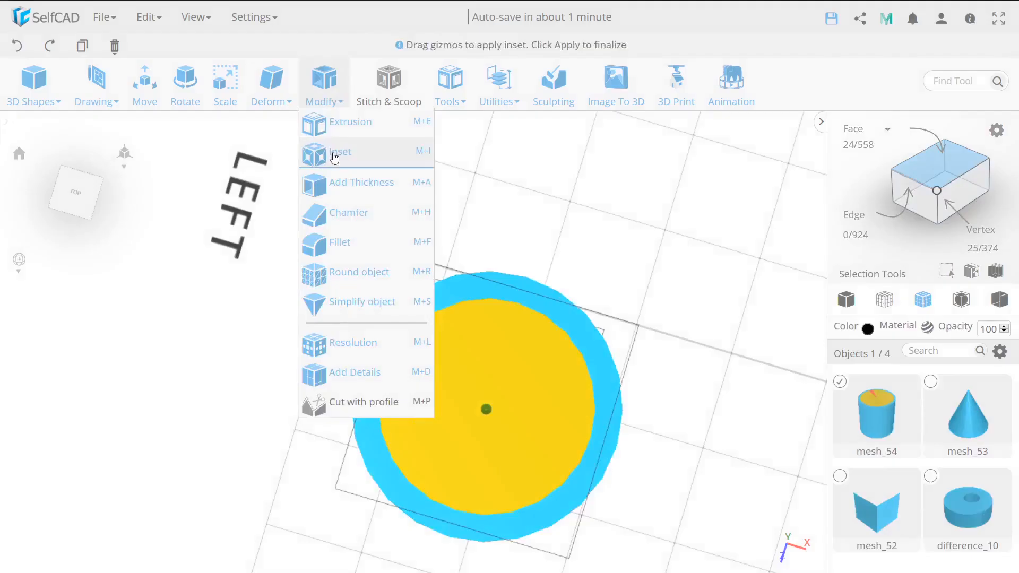
pyautogui.moveTo(75, 153)
pyautogui.mouseDown()
pyautogui.moveTo(88, 160)
pyautogui.moveTo(77, 167)
pyautogui.mouseUp()
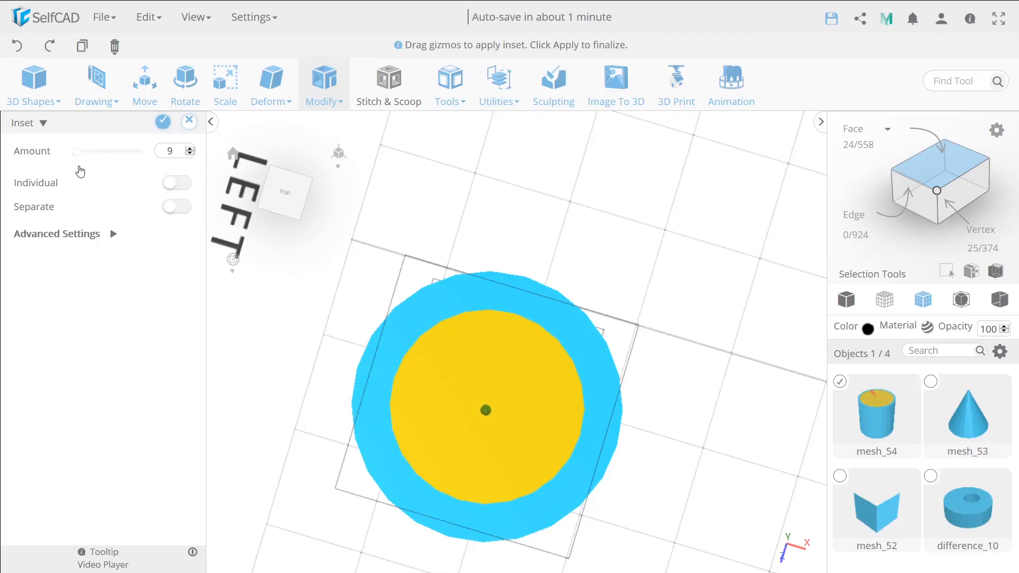
pyautogui.click(170, 184)
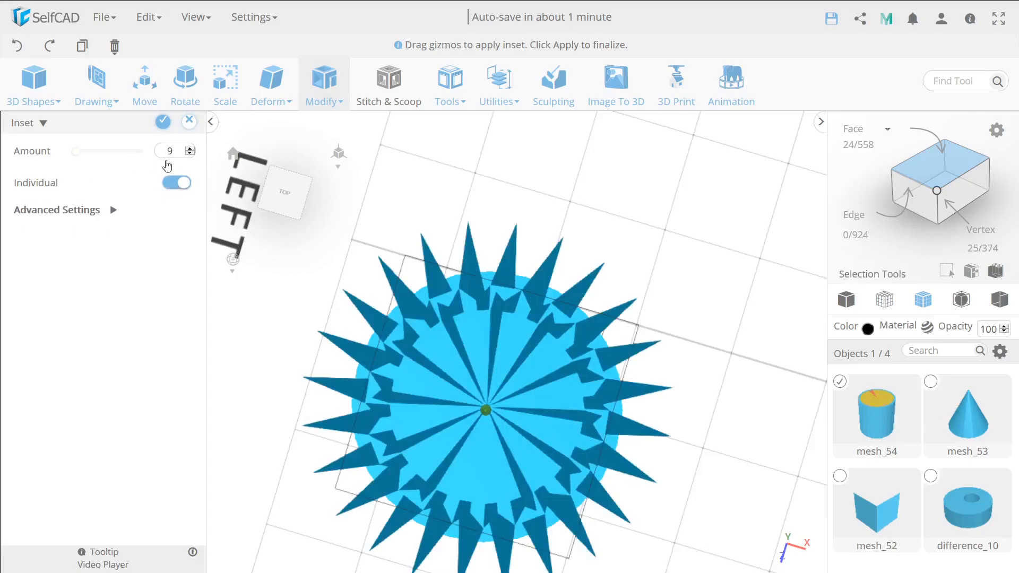
pyautogui.click(189, 155)
pyautogui.click(190, 154)
pyautogui.click(190, 155)
pyautogui.click(189, 154)
pyautogui.click(190, 154)
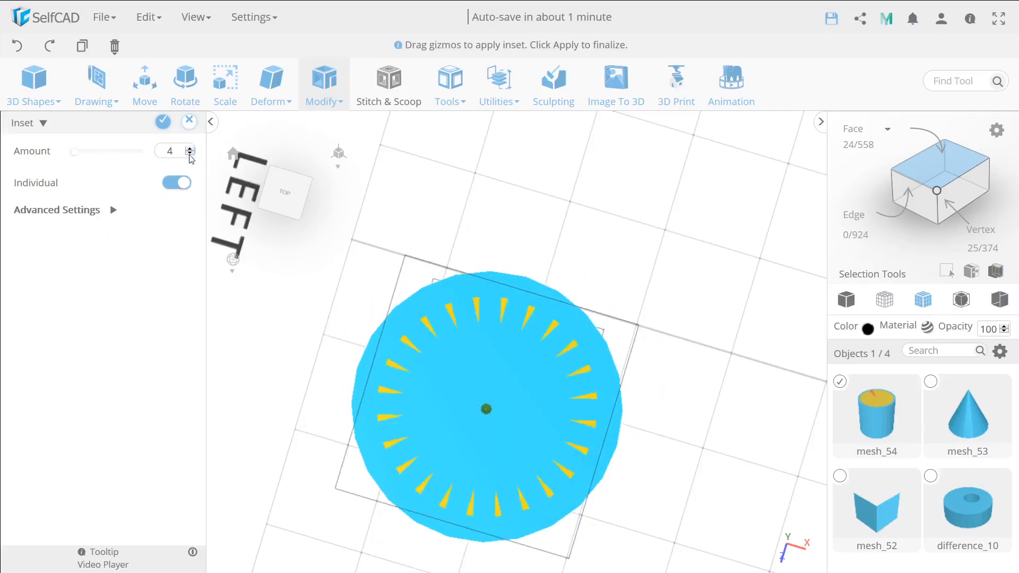
pyautogui.click(163, 122)
pyautogui.scroll(5, 539, 295)
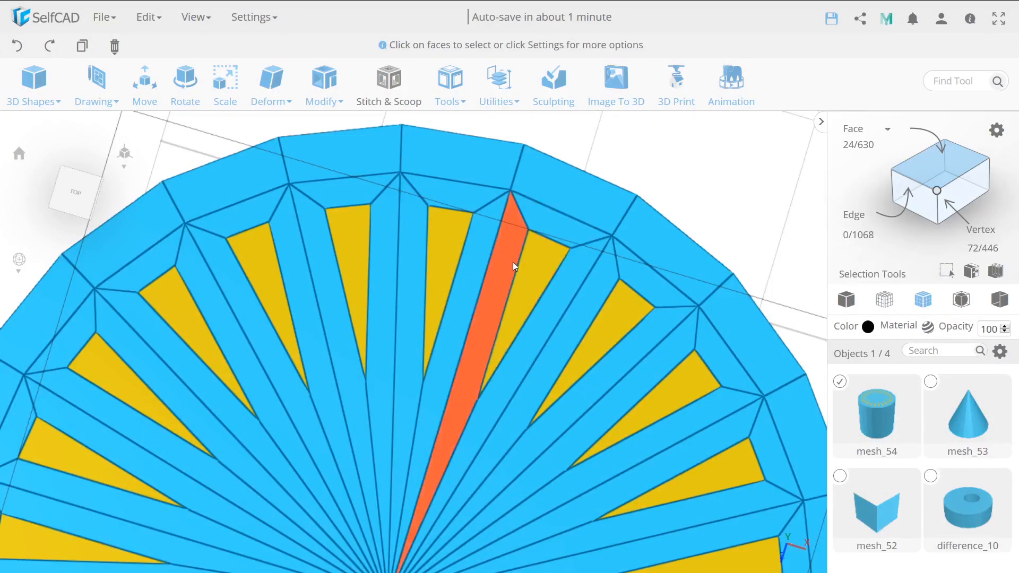
pyautogui.scroll(-5, 513, 262)
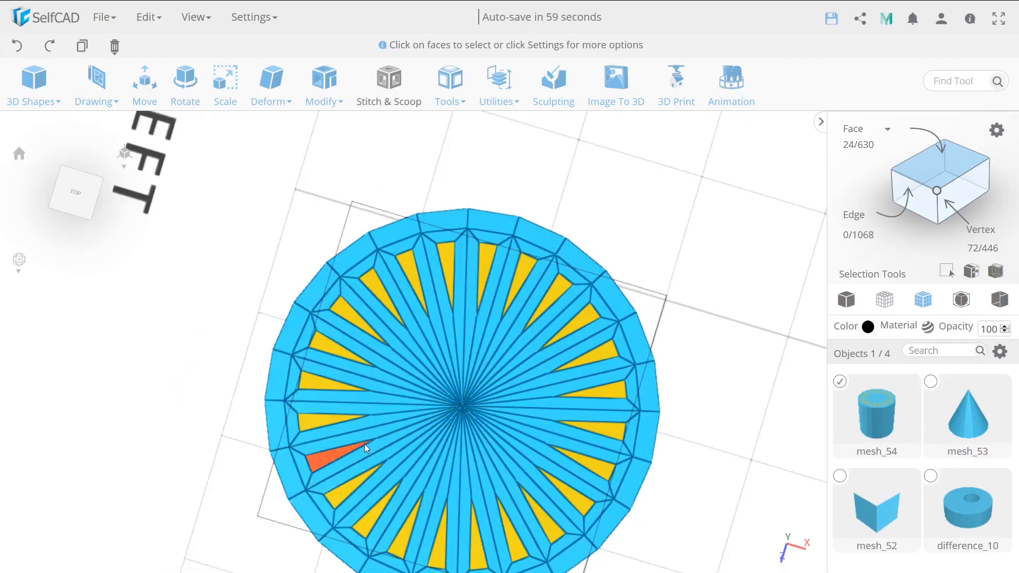
pyautogui.moveTo(580, 495); pyautogui.dragTo(499, 451, button='right')
pyautogui.moveTo(499, 451); pyautogui.dragTo(532, 443)
# Deselect the cylinder and select the ring-shaped object difference_10.
pyautogui.click(838, 384)
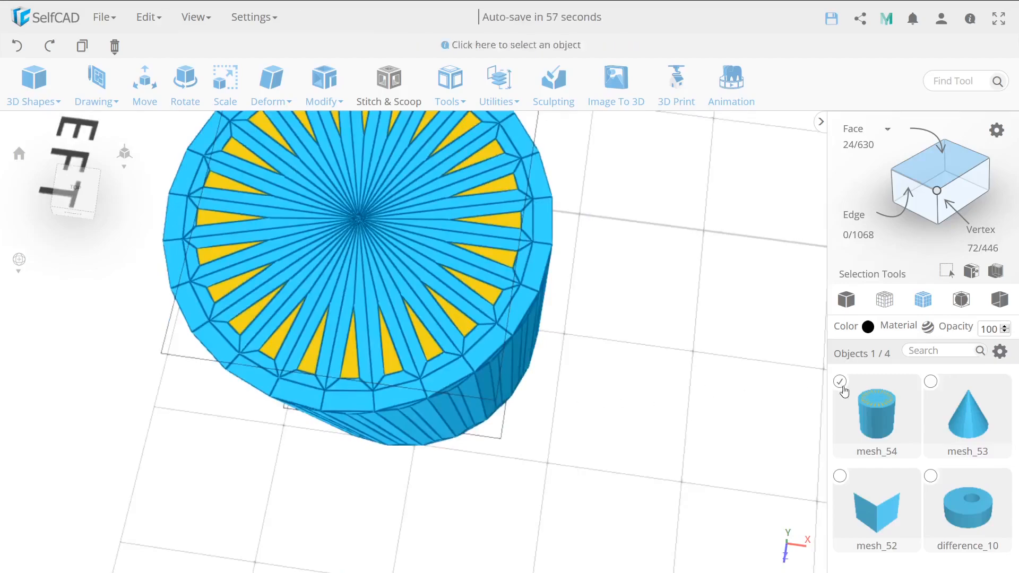
pyautogui.scroll(-6, 708, 371)
pyautogui.moveTo(694, 373); pyautogui.dragTo(474, 391, button='right')
pyautogui.scroll(-6, 584, 368)
pyautogui.scroll(7, 671, 343)
pyautogui.moveTo(671, 343); pyautogui.dragTo(563, 374, button='right')
pyautogui.moveTo(563, 375); pyautogui.dragTo(487, 367)
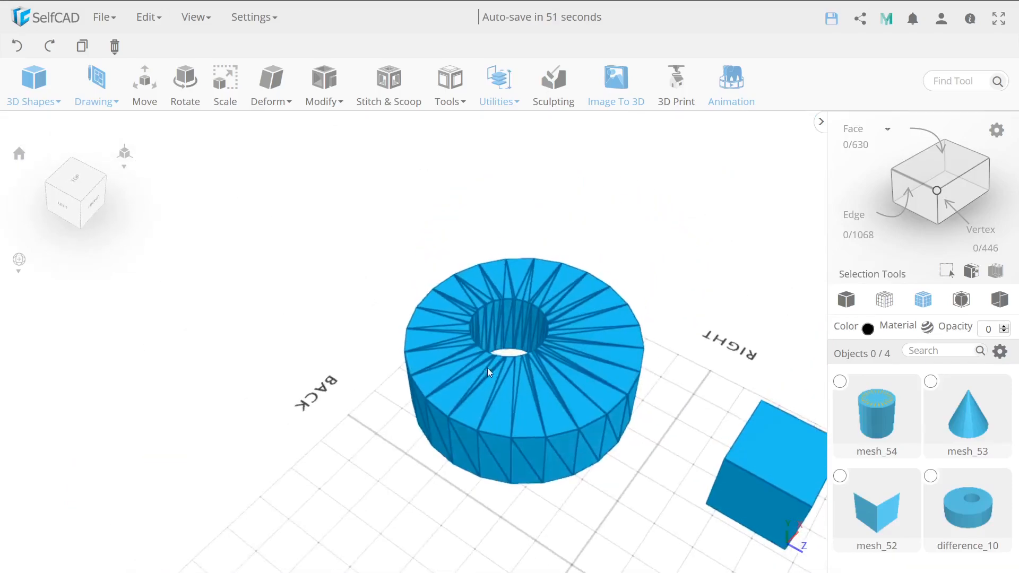
pyautogui.click(584, 352)
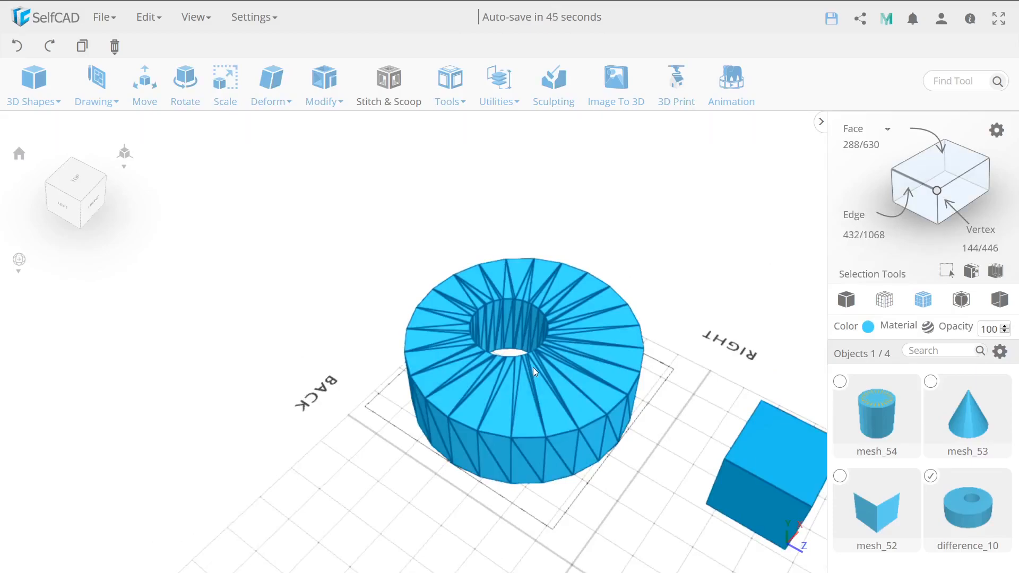
# Switch face selection to Polygon mode and select the whole top surface of the ring.
pyautogui.scroll(2, 510, 352)
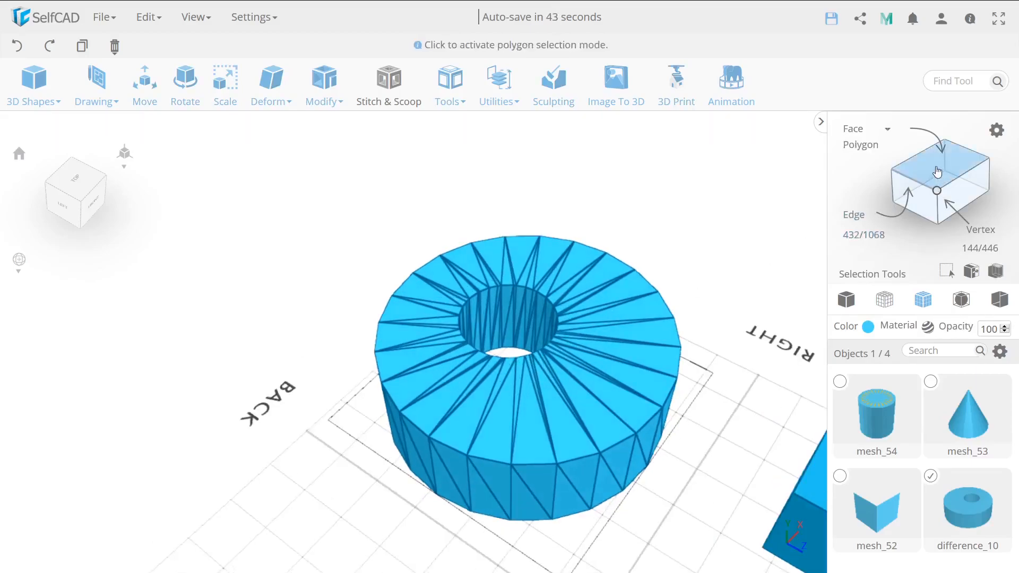
pyautogui.click(866, 137)
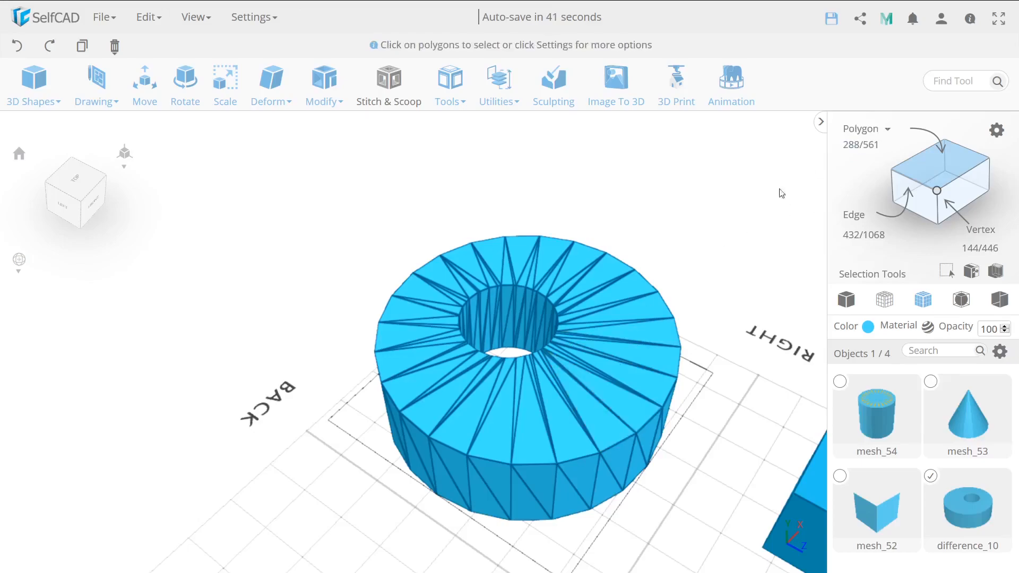
pyautogui.click(594, 349)
# Try an Inset with an amount of 20 on the ring's top polygons and discard the changes.
pyautogui.click(324, 85)
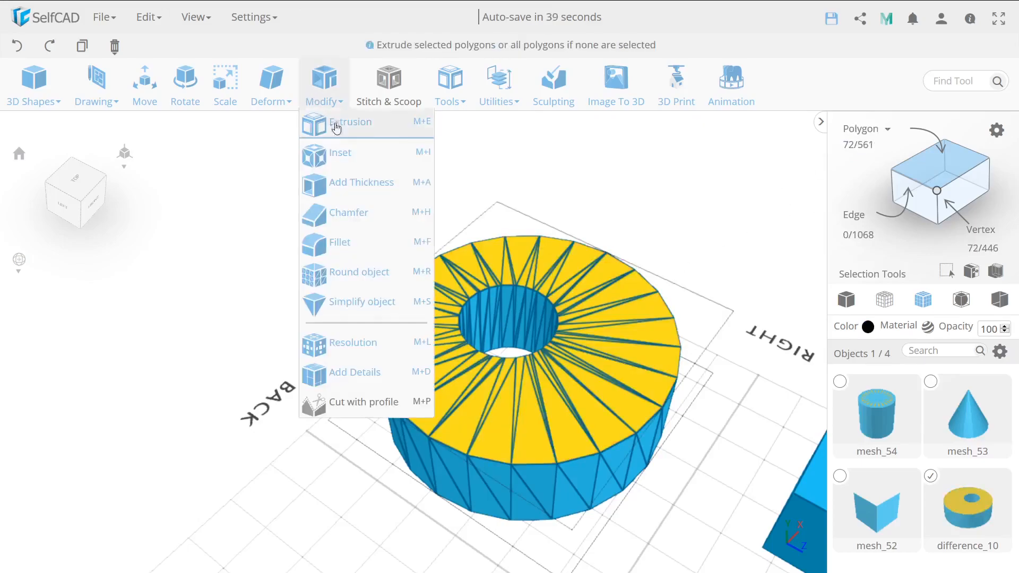
pyautogui.click(339, 153)
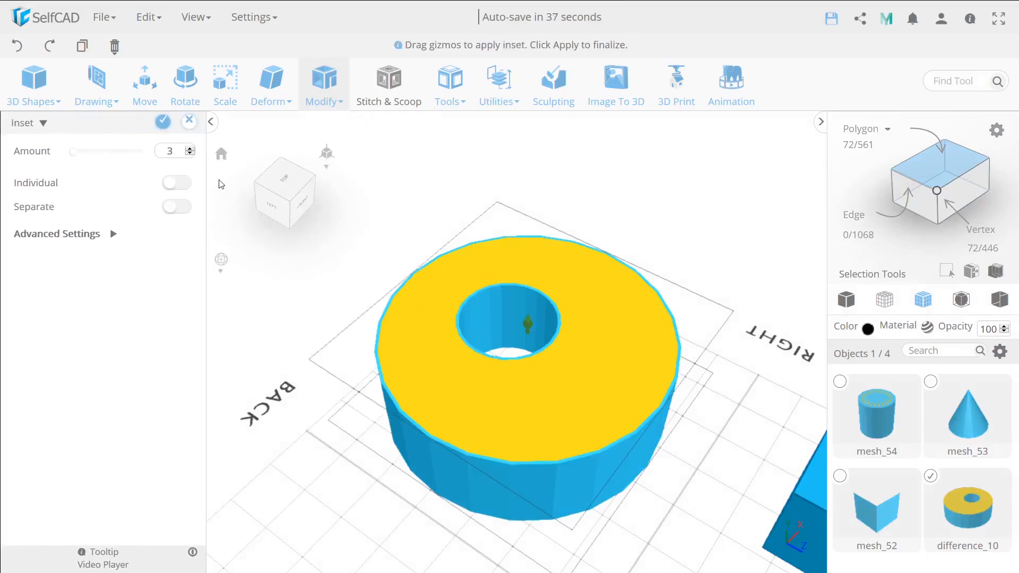
pyautogui.click(77, 153)
pyautogui.moveTo(78, 156); pyautogui.dragTo(80, 155)
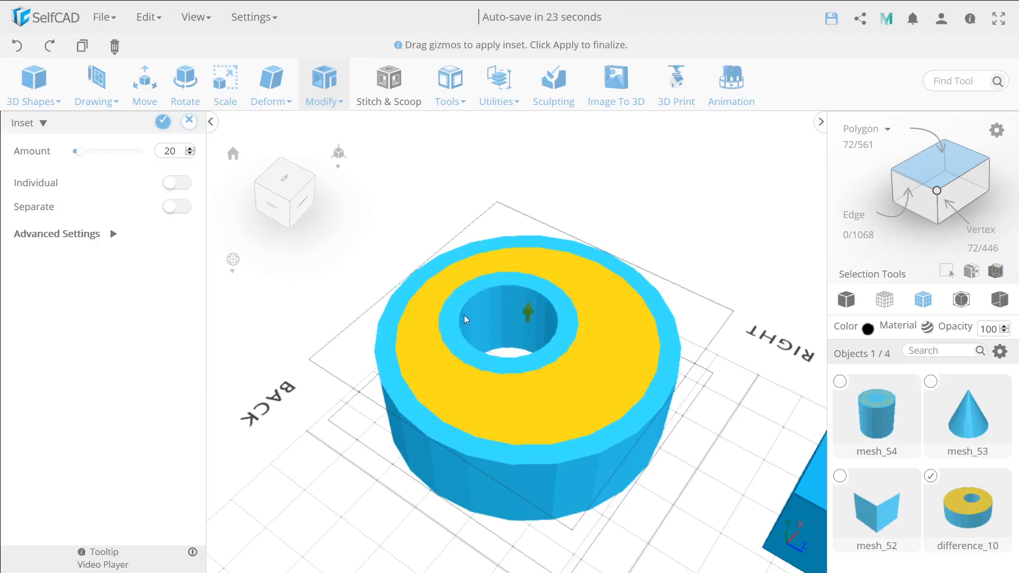
pyautogui.click(188, 122)
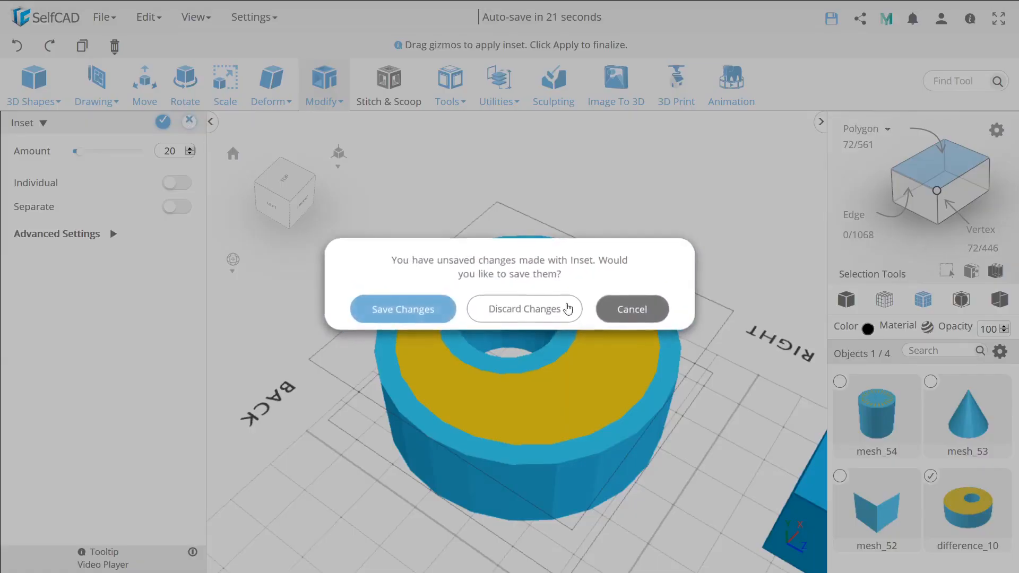
pyautogui.click(571, 308)
# Add a new cylinder to the workspace between the cone and the cube.
pyautogui.moveTo(498, 396); pyautogui.dragTo(460, 309, button='right')
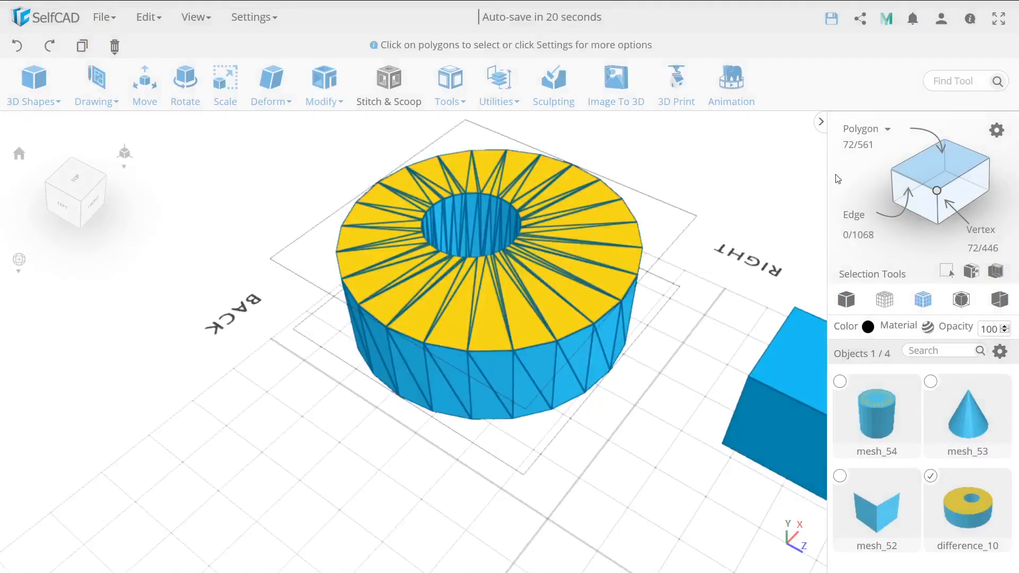
pyautogui.click(921, 171)
pyautogui.scroll(-5, 622, 278)
pyautogui.moveTo(441, 446); pyautogui.dragTo(380, 412)
pyautogui.moveTo(375, 412); pyautogui.dragTo(531, 446, button='right')
pyautogui.moveTo(531, 446); pyautogui.dragTo(639, 435)
pyautogui.moveTo(33, 93)
pyautogui.moveTo(41, 194); pyautogui.dragTo(495, 453)
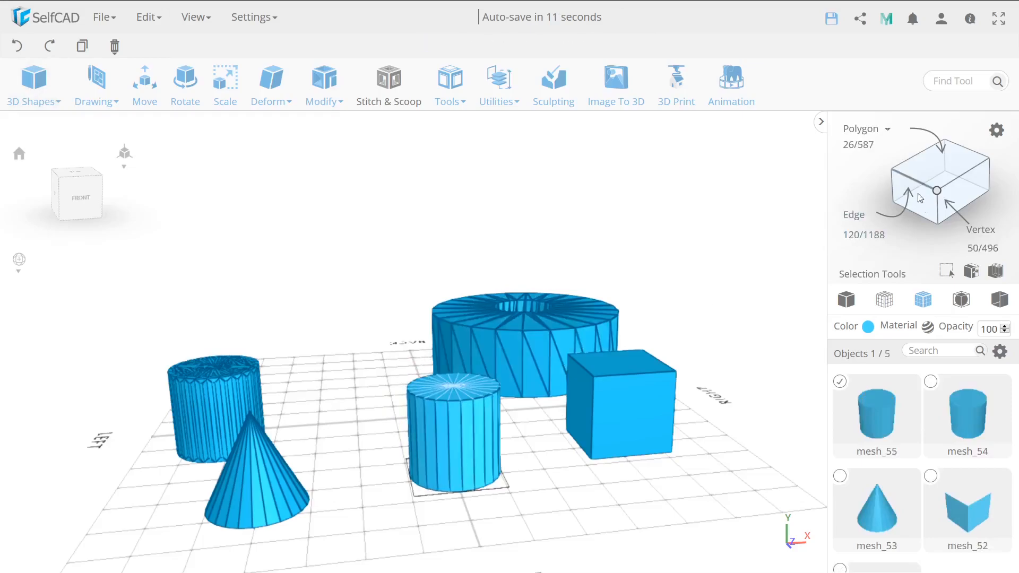
# Switch to Face selection with Loop selection enabled and select all side faces of the new cylinder.
pyautogui.click(926, 155)
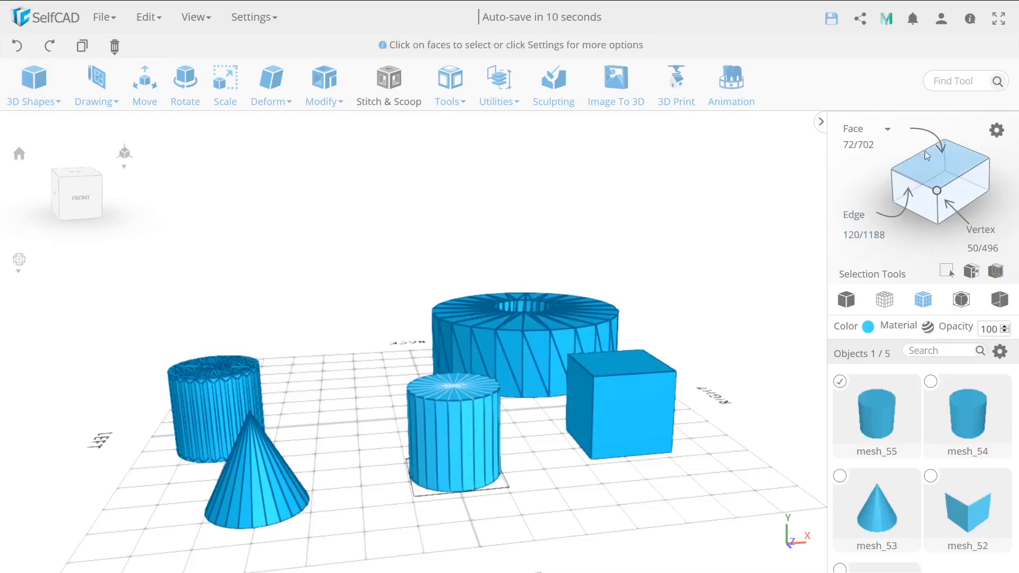
pyautogui.click(997, 130)
pyautogui.click(181, 206)
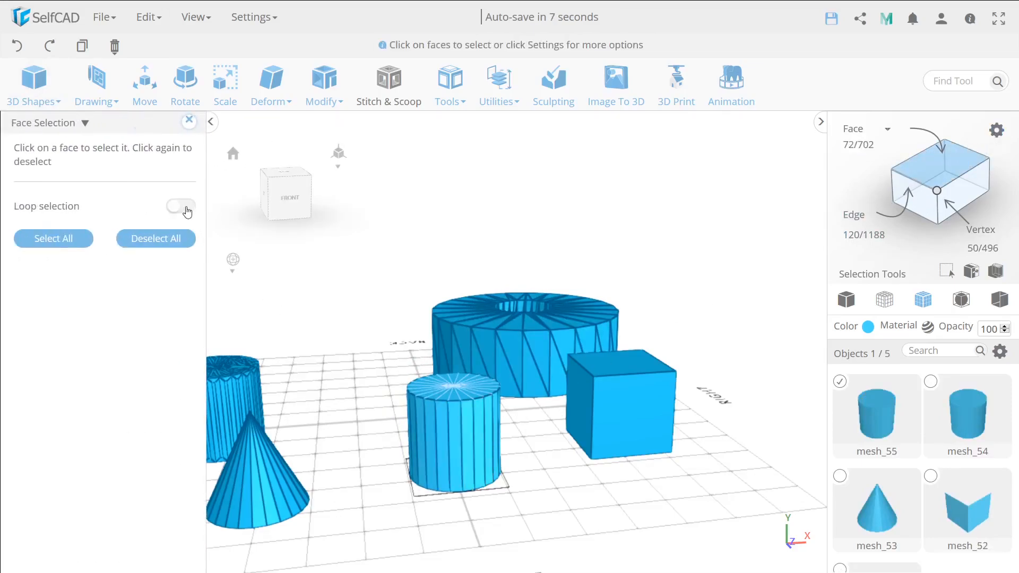
pyautogui.click(455, 437)
pyautogui.click(469, 437)
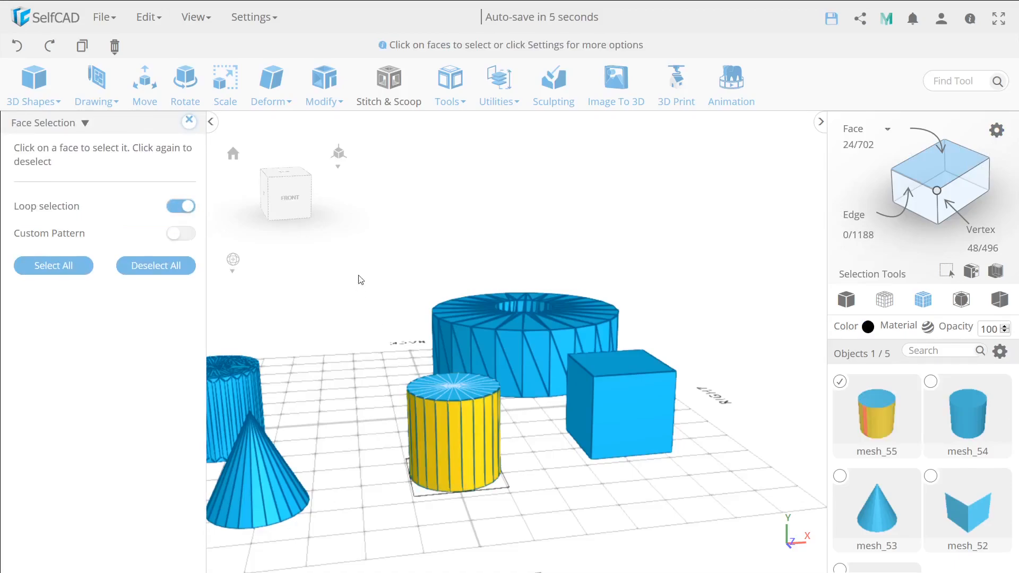
# Apply a non-individual Inset with an amount of 21.09 to the cylinder's selected side faces.
pyautogui.click(325, 85)
pyautogui.click(332, 152)
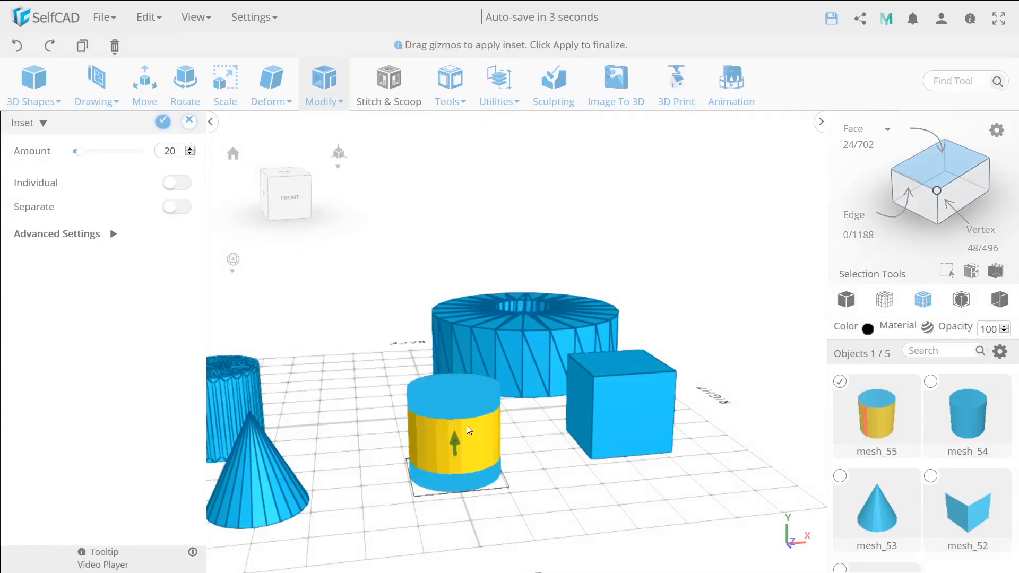
pyautogui.moveTo(456, 448); pyautogui.dragTo(463, 480)
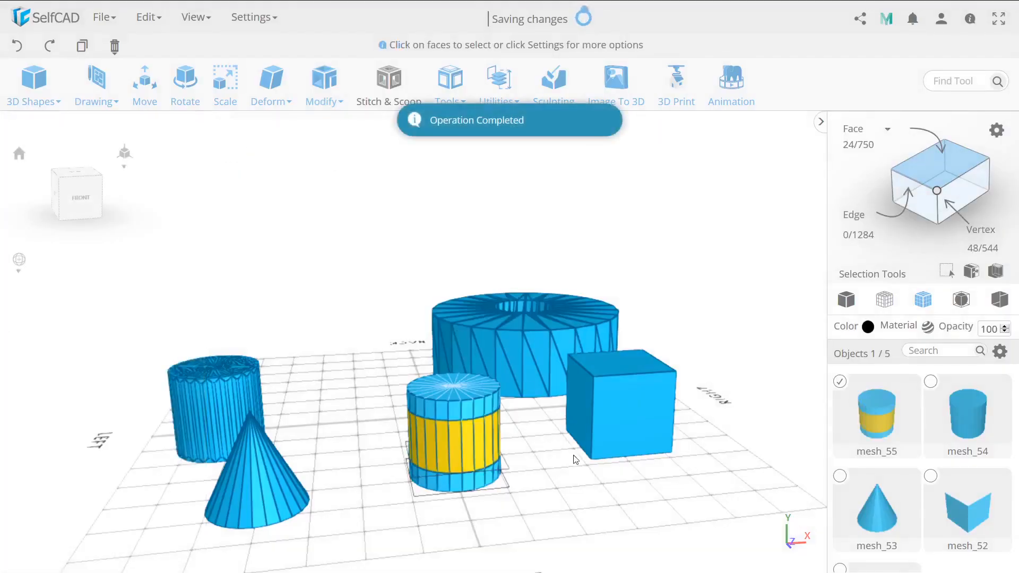
pyautogui.moveTo(574, 457); pyautogui.dragTo(433, 468, button='right')
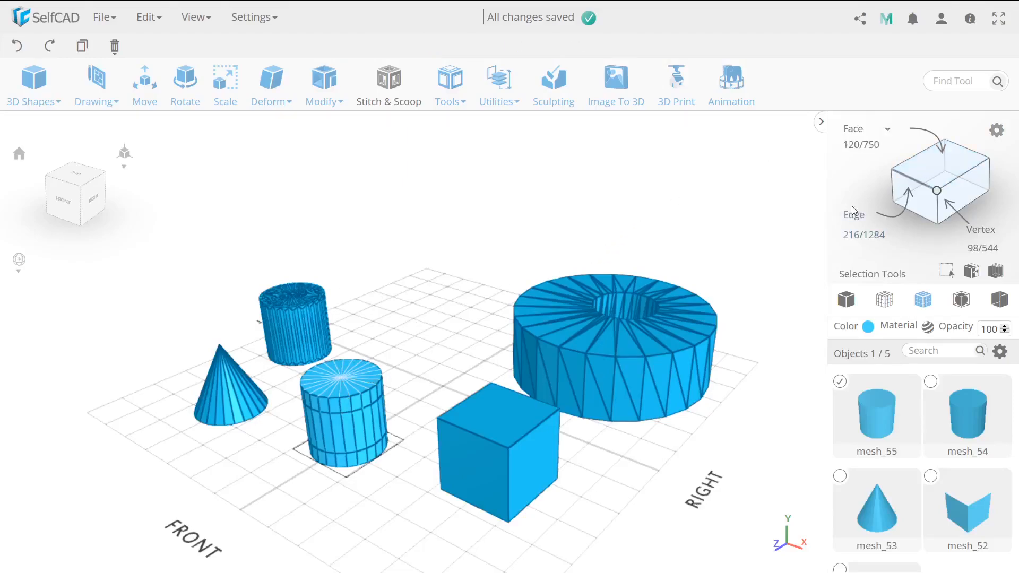
# Deselect the cylinder, start a 3D Sketch and align the Bottom / Top plane with the cylinder's upper inset edge at offset 79.
pyautogui.click(330, 400)
pyautogui.moveTo(100, 96)
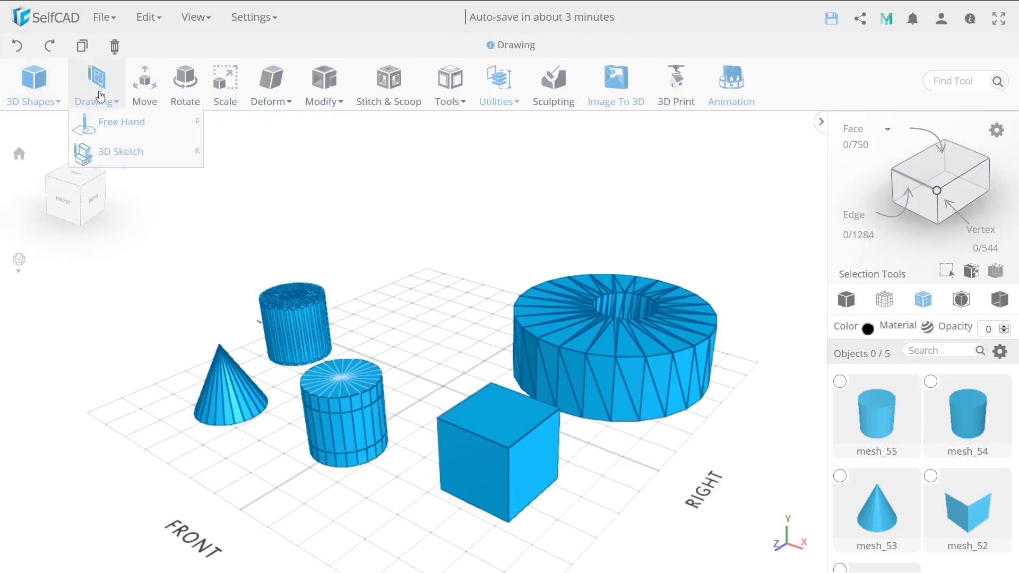
pyautogui.click(109, 152)
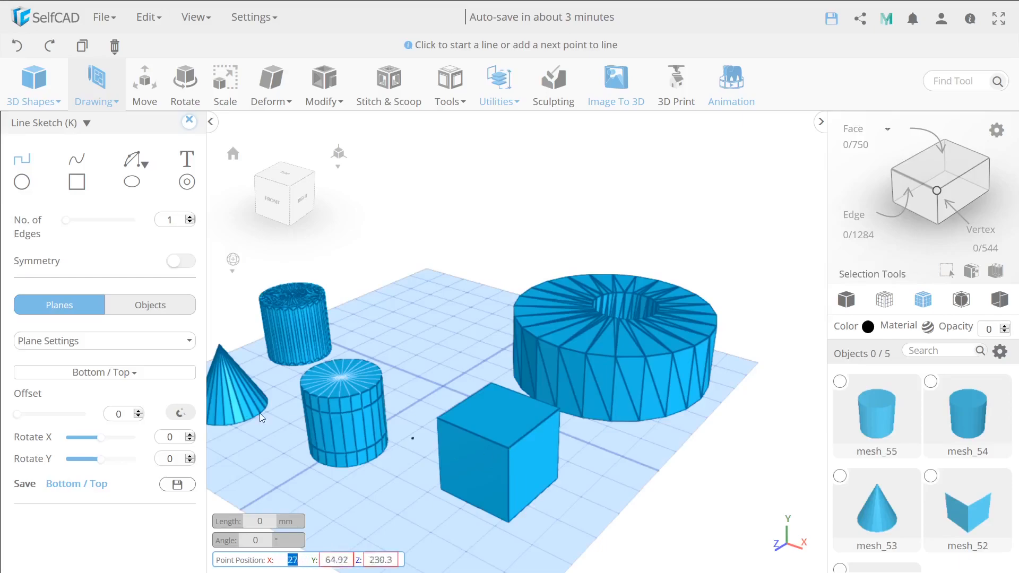
pyautogui.click(181, 414)
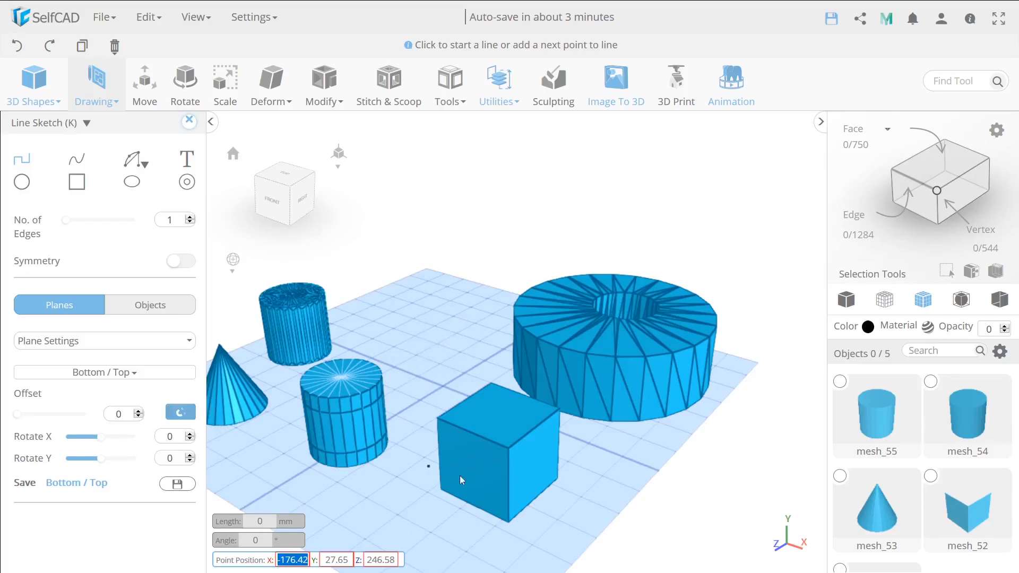
pyautogui.click(352, 412)
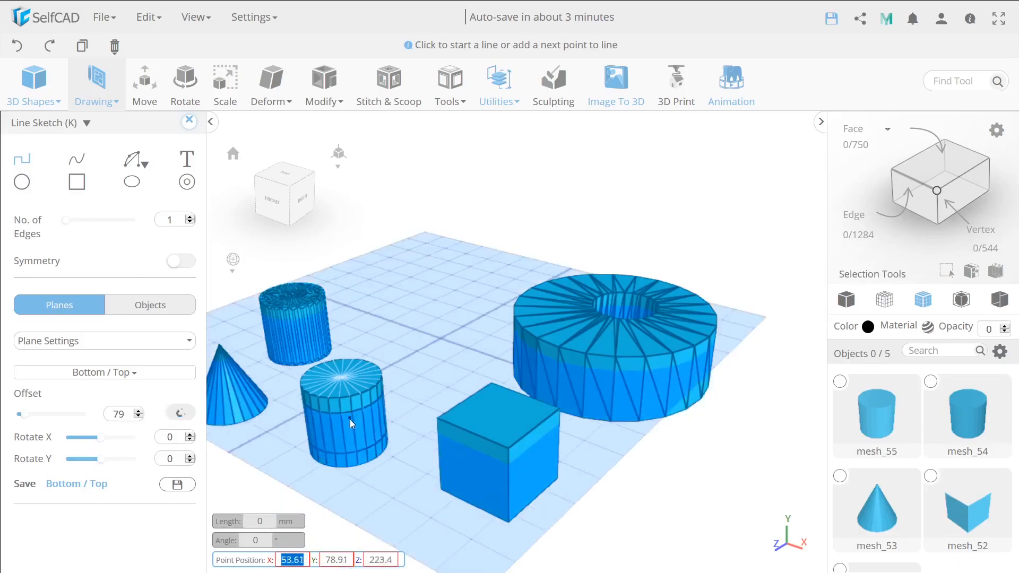
# Draw a freehand line on the offset sketch plane between the cylinder and the cube.
pyautogui.moveTo(417, 380); pyautogui.dragTo(410, 437)
pyautogui.moveTo(271, 497); pyautogui.dragTo(377, 439, button='right')
pyautogui.moveTo(378, 439); pyautogui.dragTo(391, 407, button='middle')
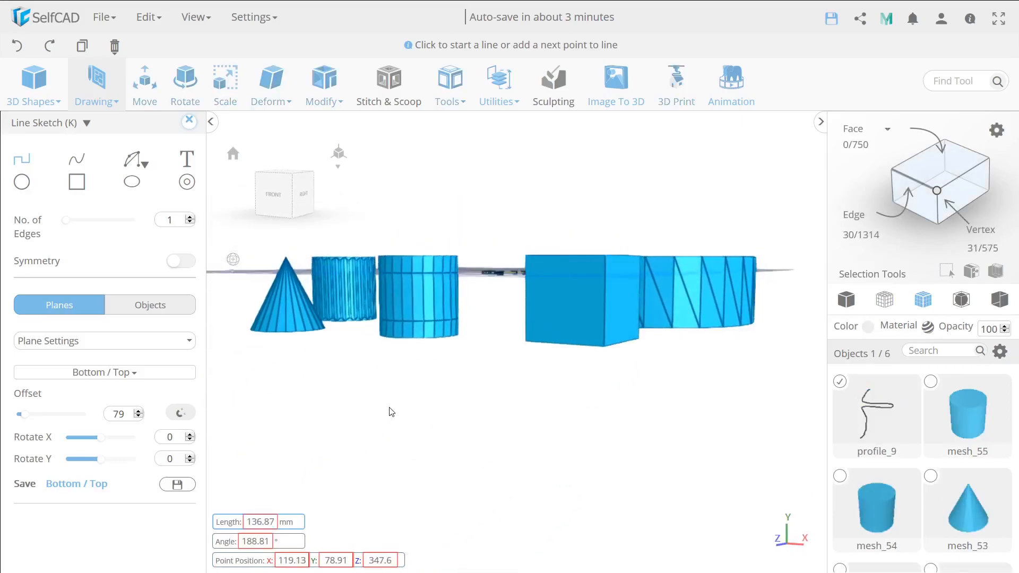
# Examine the sketch plane's alignment with the cylinder's upper inset edge and how the line's end point snaps to the cylinder's vertices.
pyautogui.scroll(3, 422, 270)
pyautogui.scroll(2, 424, 271)
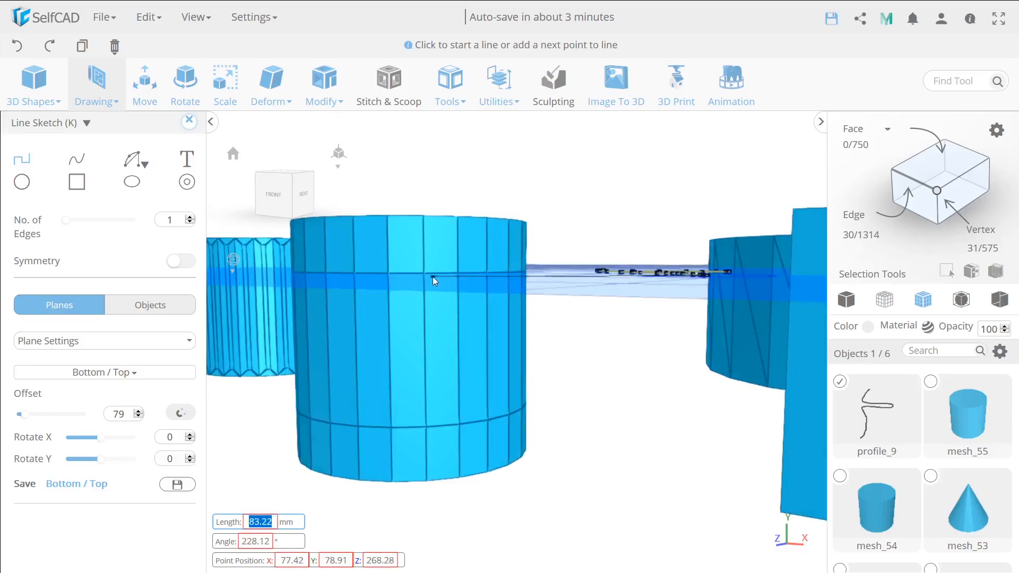
pyautogui.moveTo(574, 377); pyautogui.dragTo(565, 407, button='right')
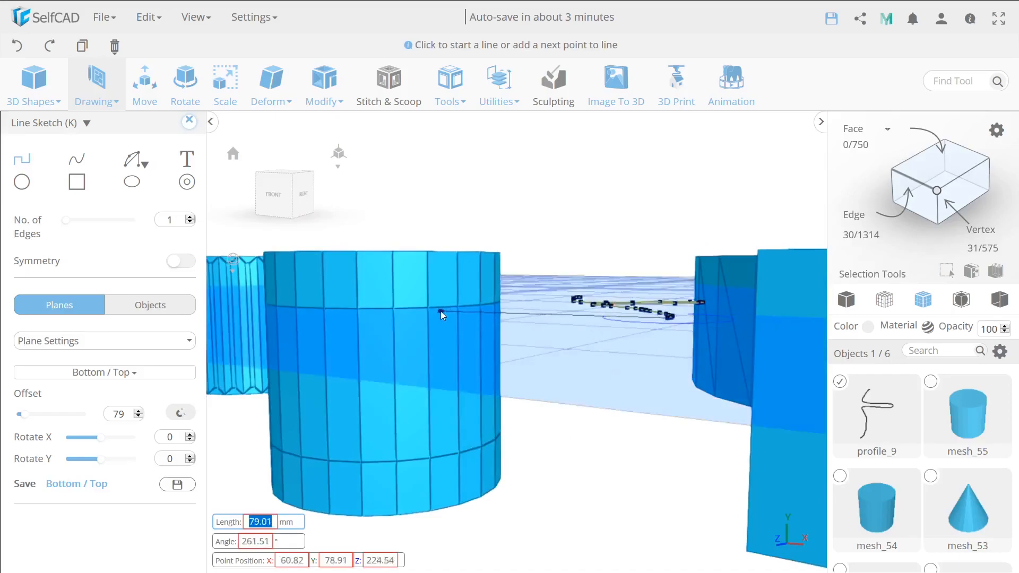
pyautogui.scroll(5, 428, 306)
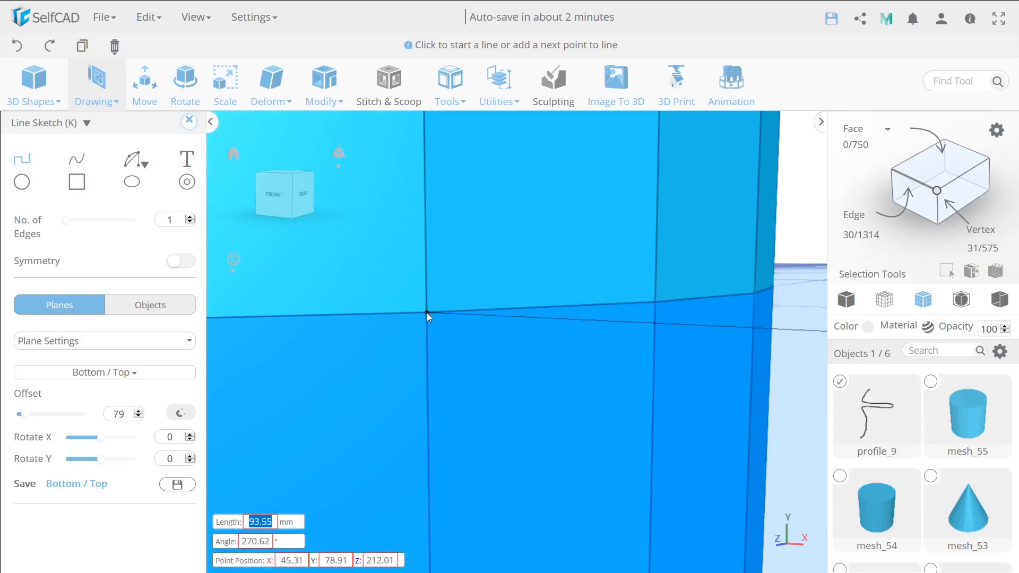
pyautogui.scroll(-5, 426, 312)
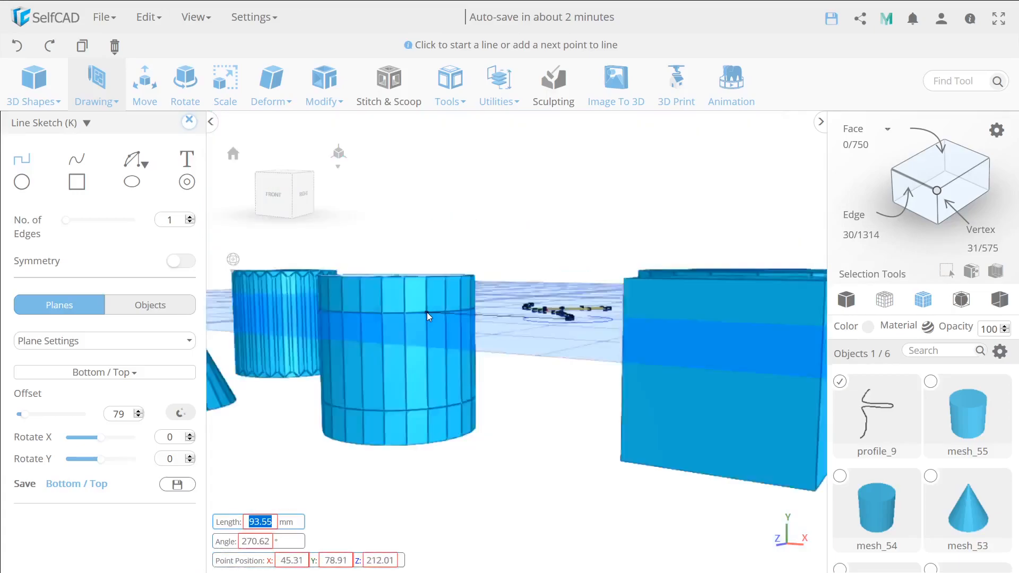
pyautogui.scroll(5, 428, 294)
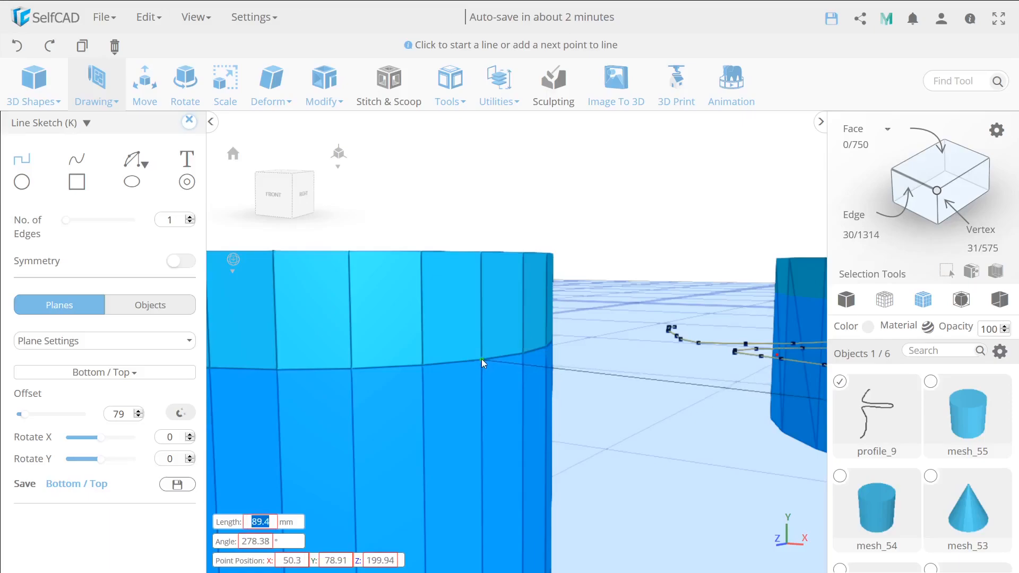
pyautogui.scroll(-10, 482, 358)
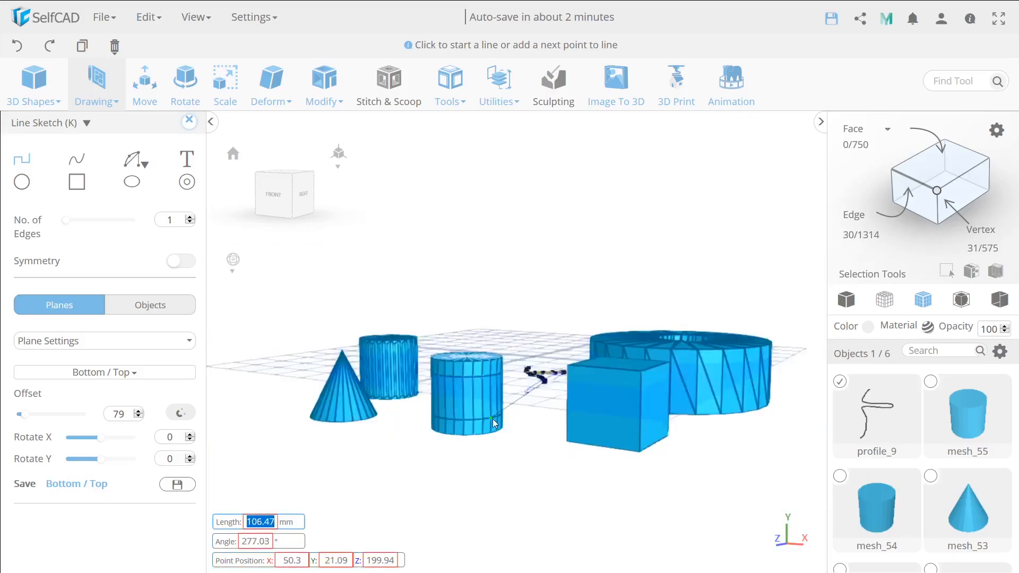
pyautogui.moveTo(520, 431); pyautogui.dragTo(308, 387, button='right')
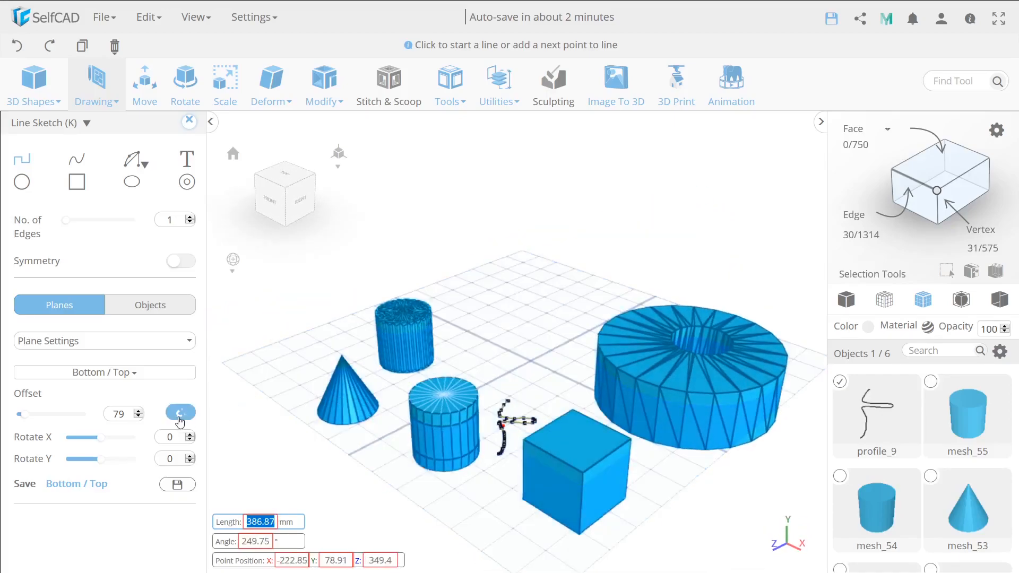
pyautogui.moveTo(376, 479); pyautogui.dragTo(522, 434, button='right')
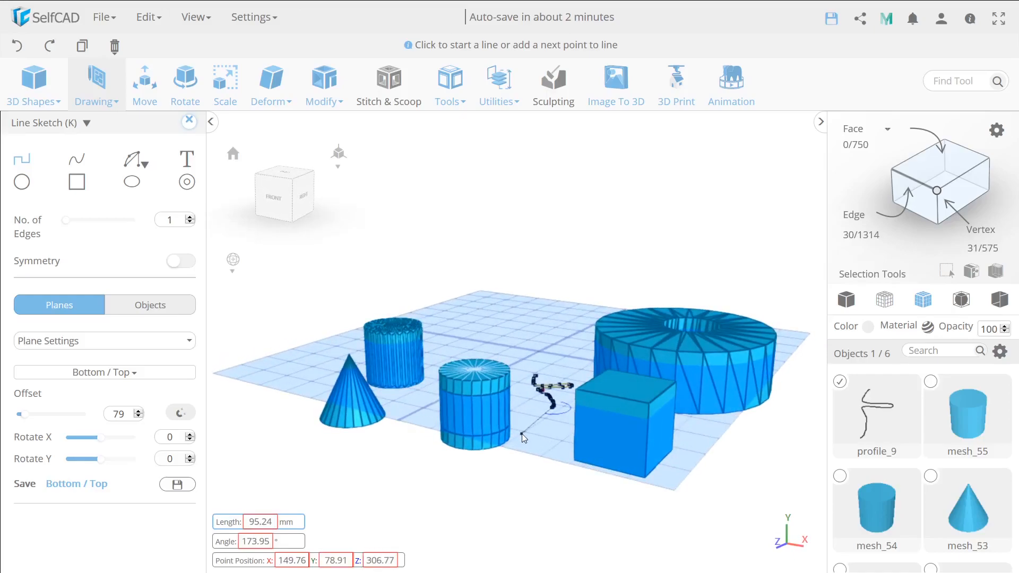